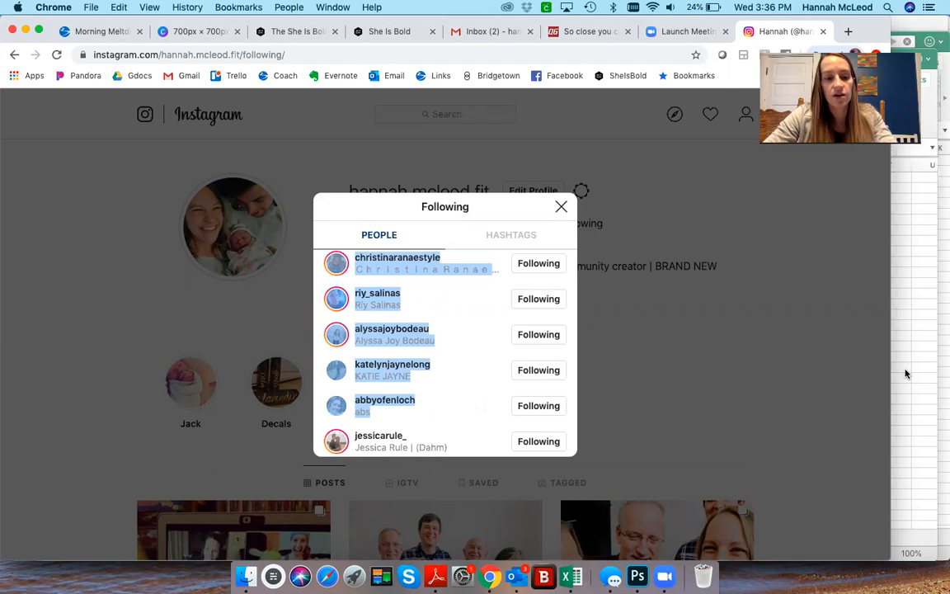
Step: Switch to the blank Excel workbook Book4 and paste the copied Instagram following list into cell A1
left_click(914, 376)
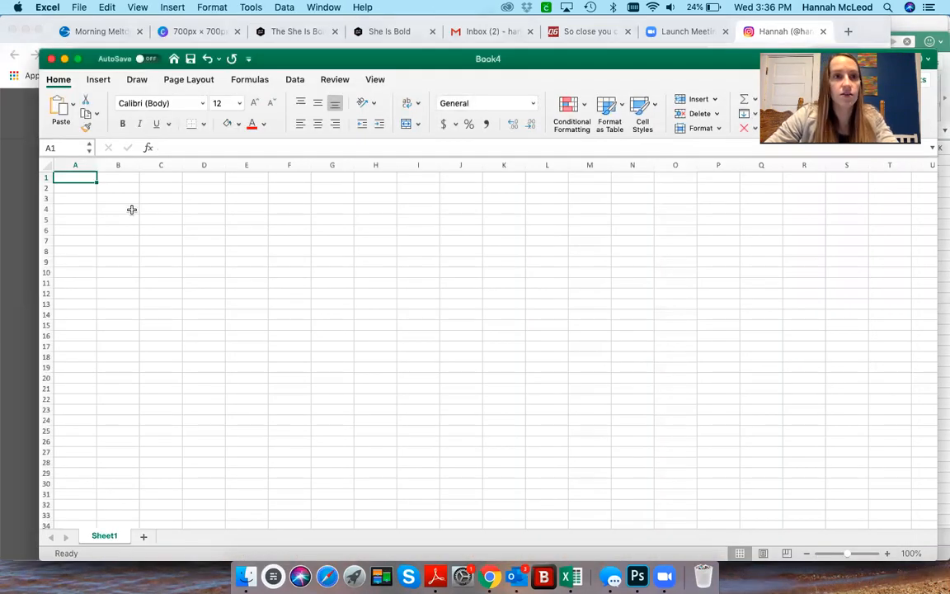
key("super+v")
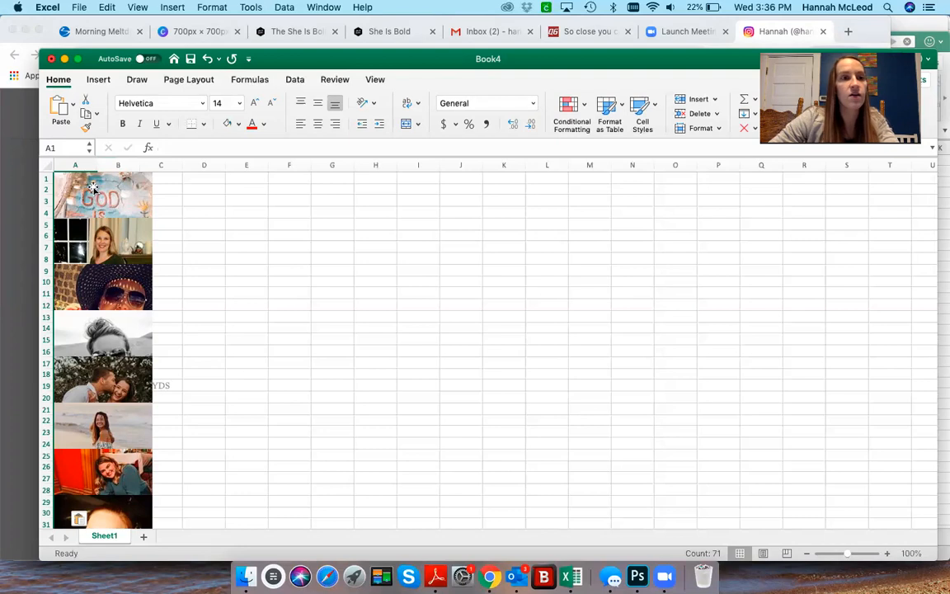
Step: Copy column A of Sheet1 and paste it as values only into column A of a new sheet
left_click(47, 165)
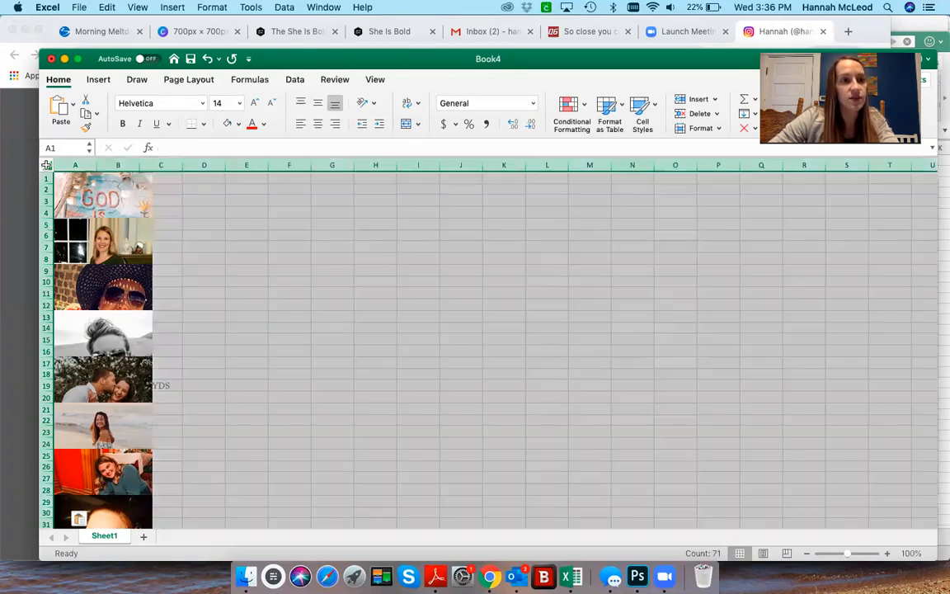
left_click(70, 165)
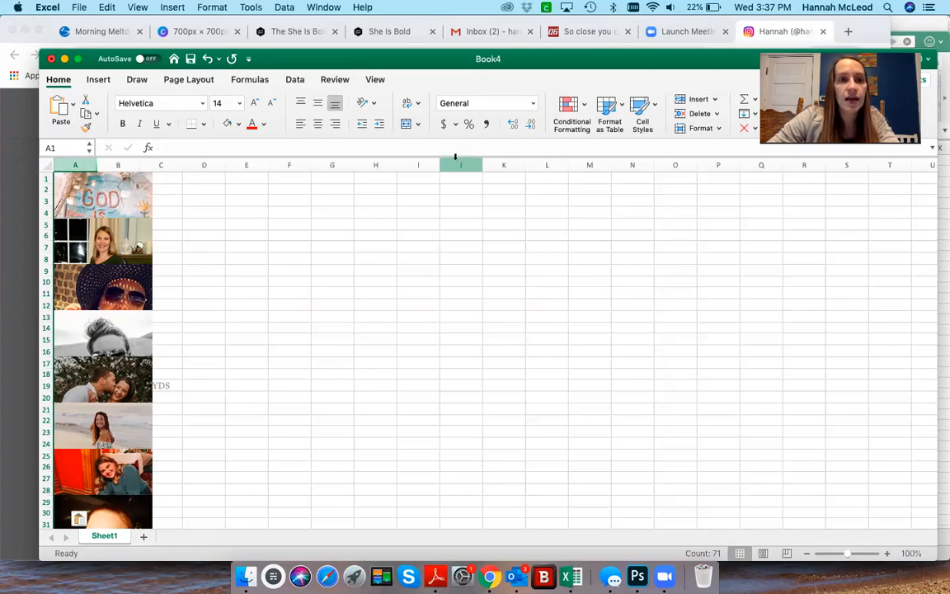
key("super+c")
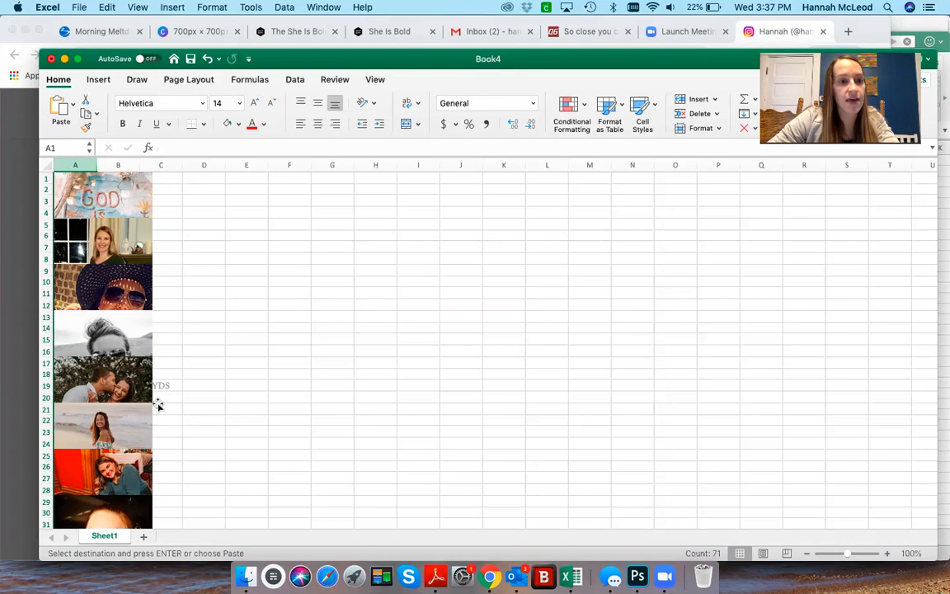
left_click(142, 540)
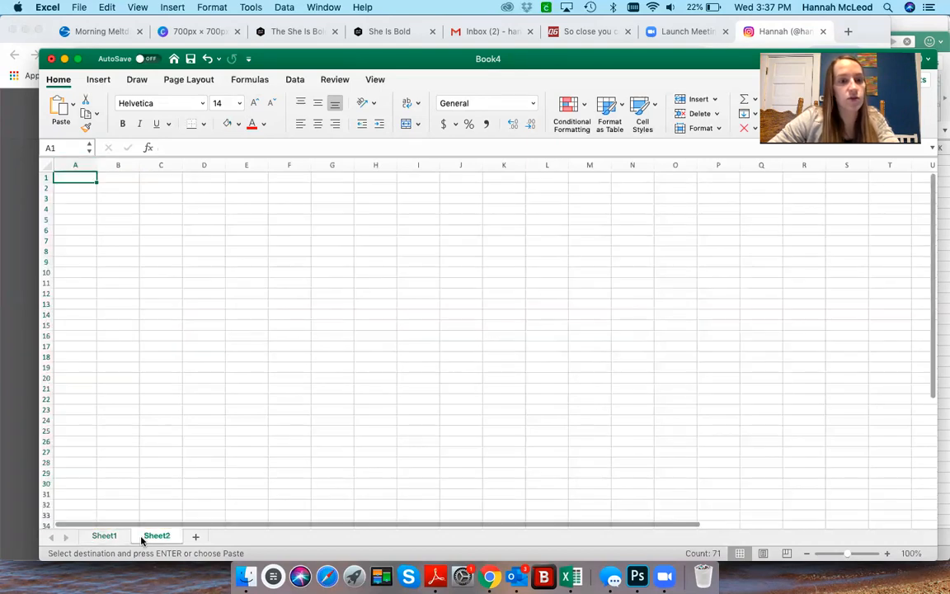
left_click(106, 7)
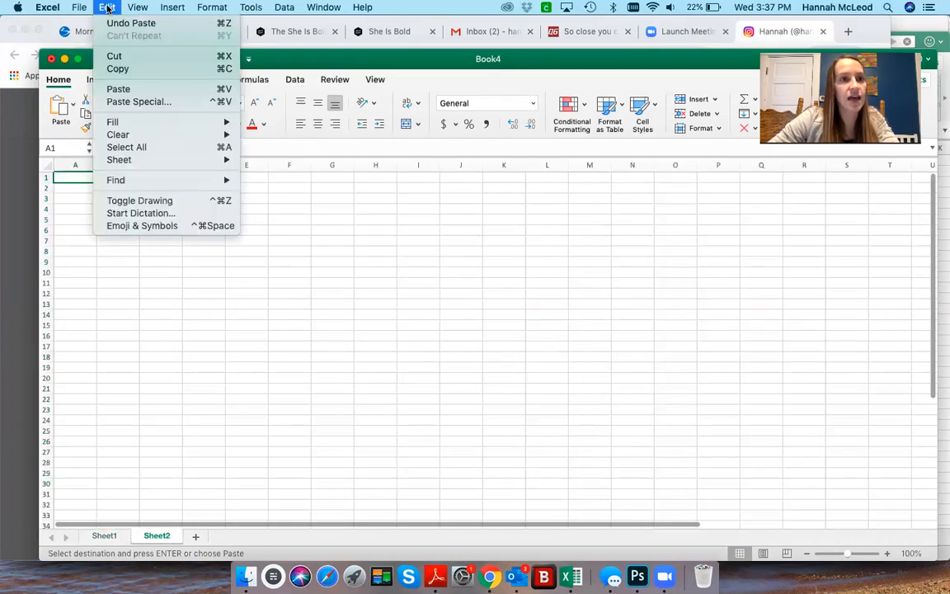
left_click(178, 102)
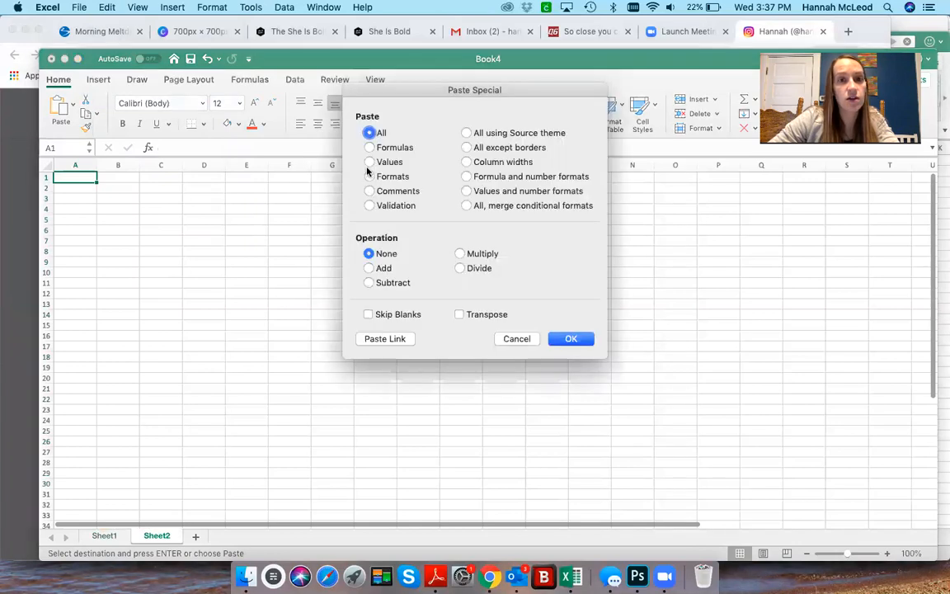
left_click(370, 163)
key("Return")
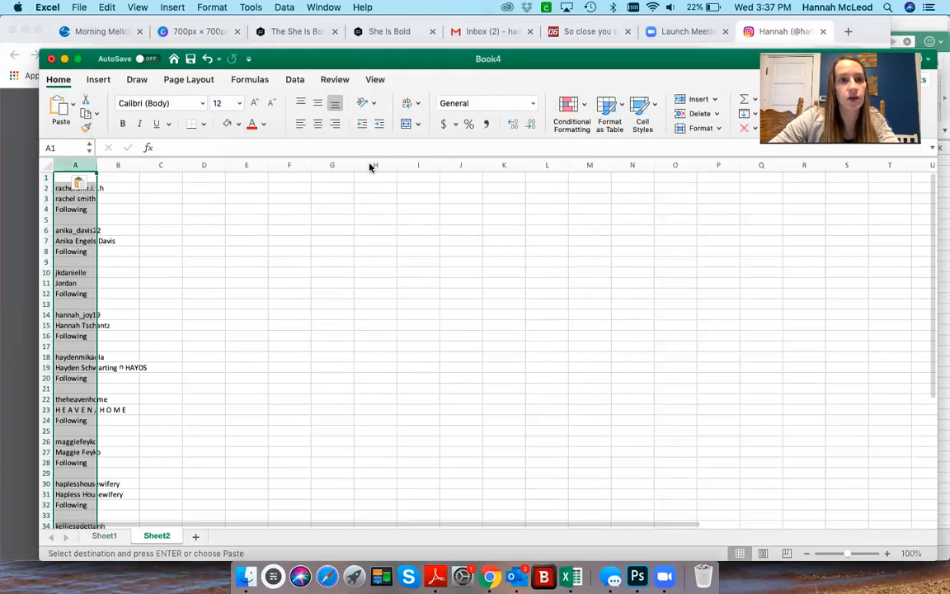
left_click(120, 191)
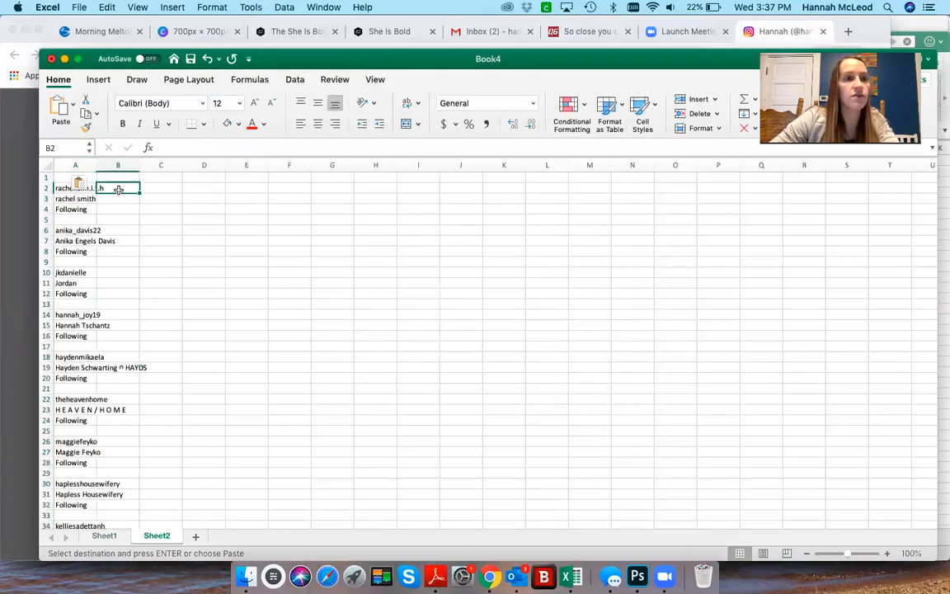
Step: Add a filter to column A and show only the rows that equal "Following"
left_click(69, 165)
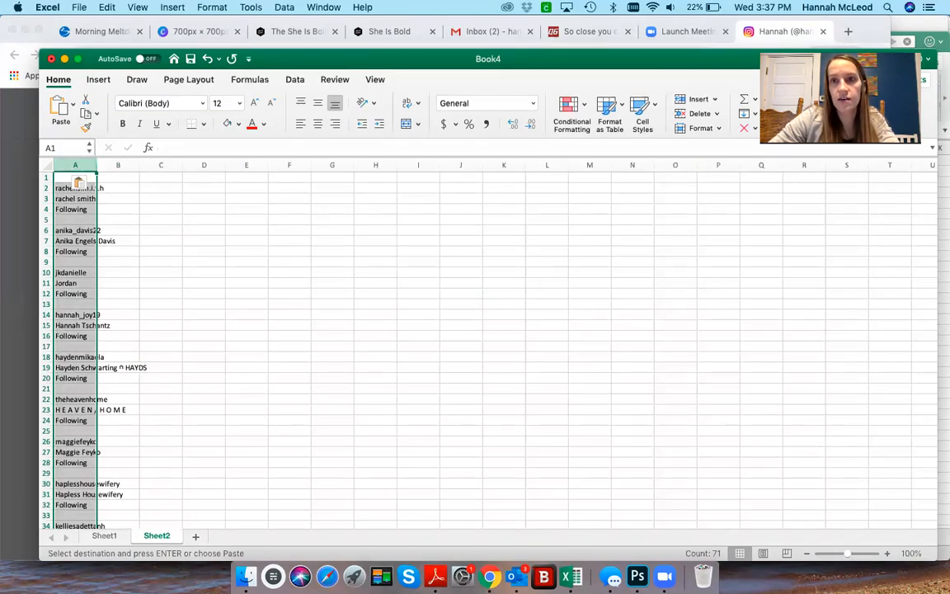
left_click(778, 112)
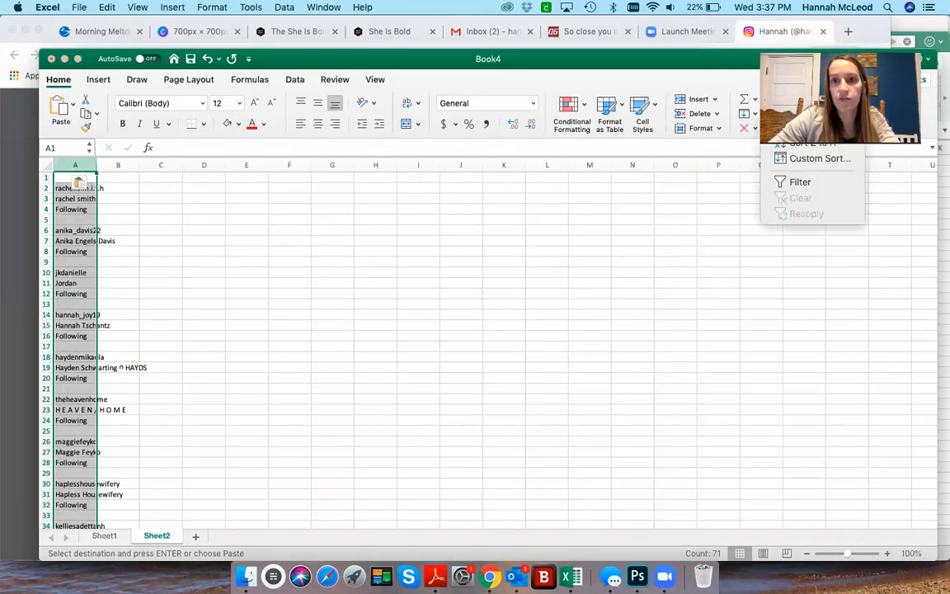
left_click(794, 182)
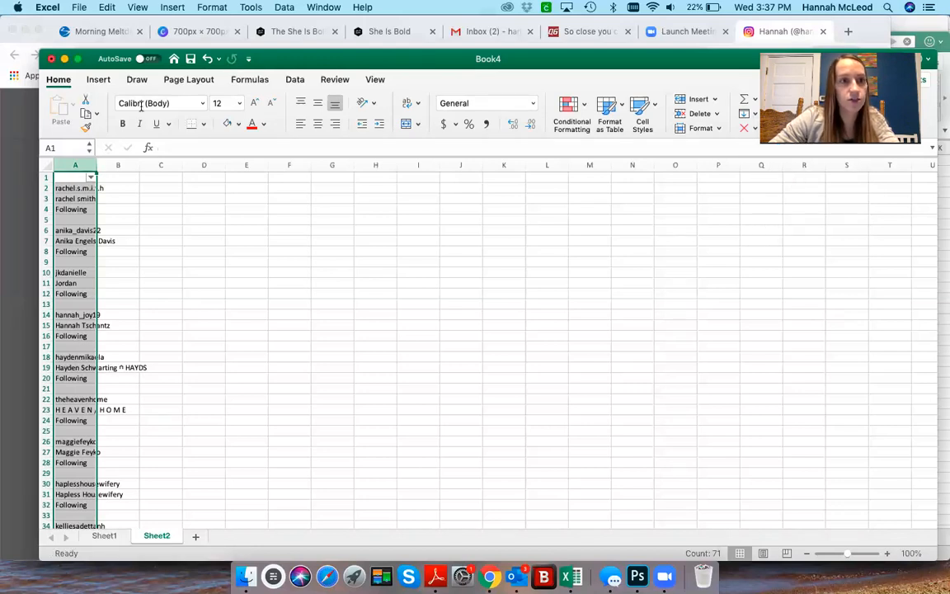
left_click(90, 179)
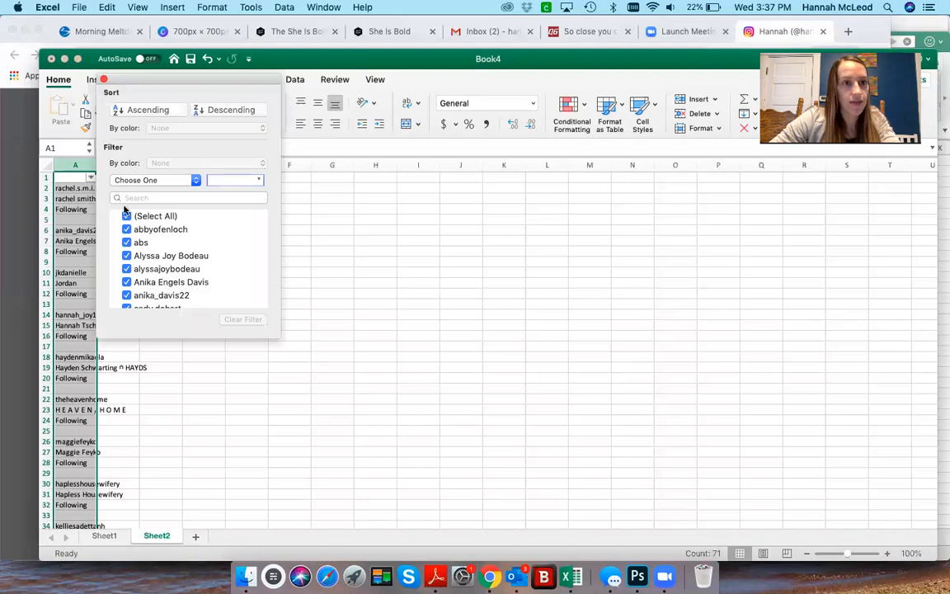
left_click(126, 215)
left_click(125, 198)
type("F")
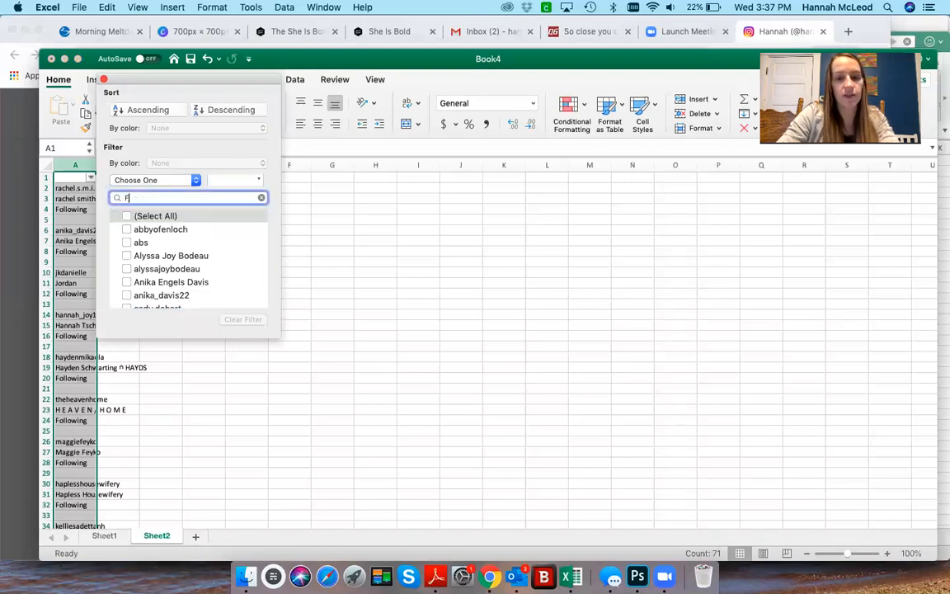
type("ollo")
key("BackSpace")
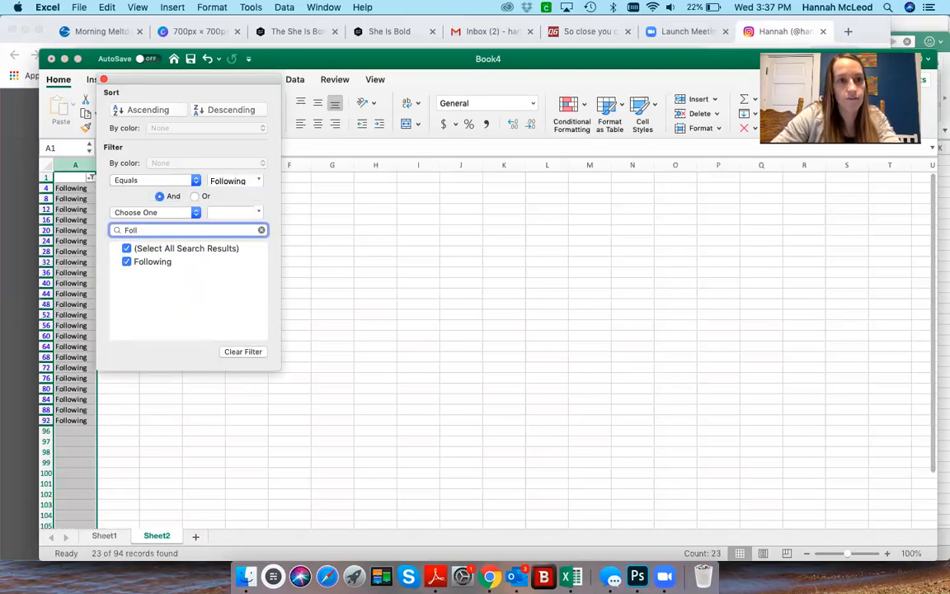
Step: Delete all the filtered "Following" rows, then clear the filter on column A to show the remaining entries
left_click_drag(165, 81, 420, 141)
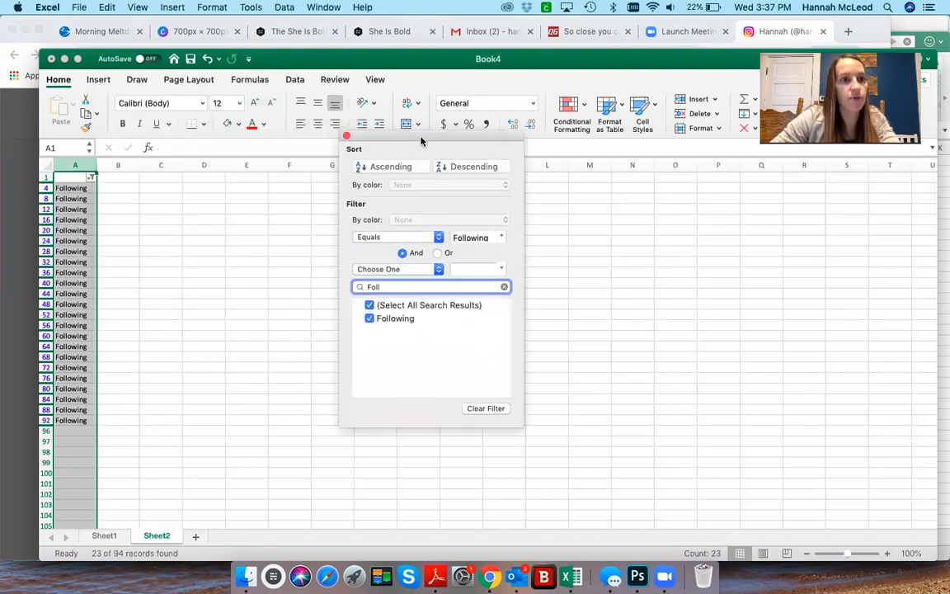
left_click(70, 356)
left_click_drag(46, 421, 46, 191)
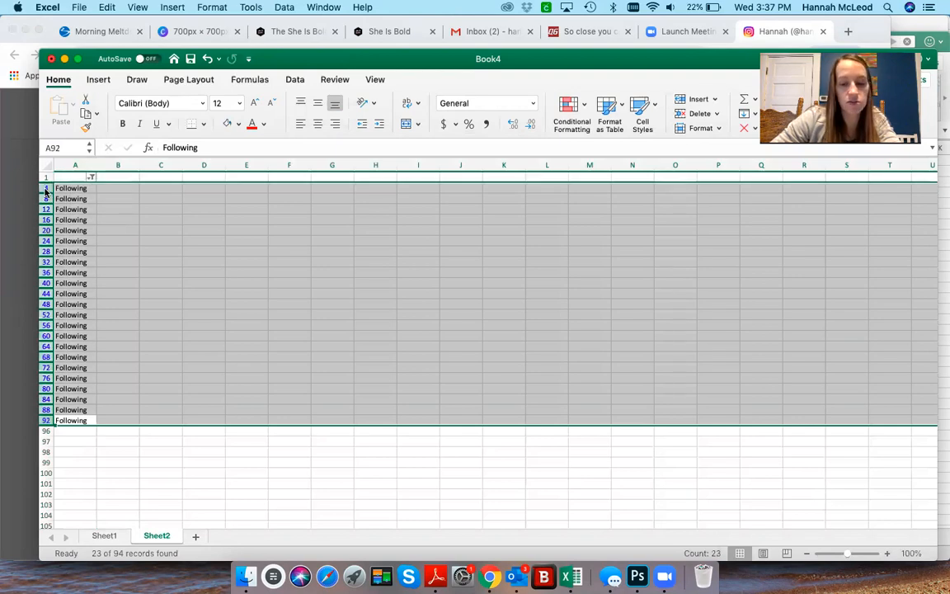
right_click(46, 191)
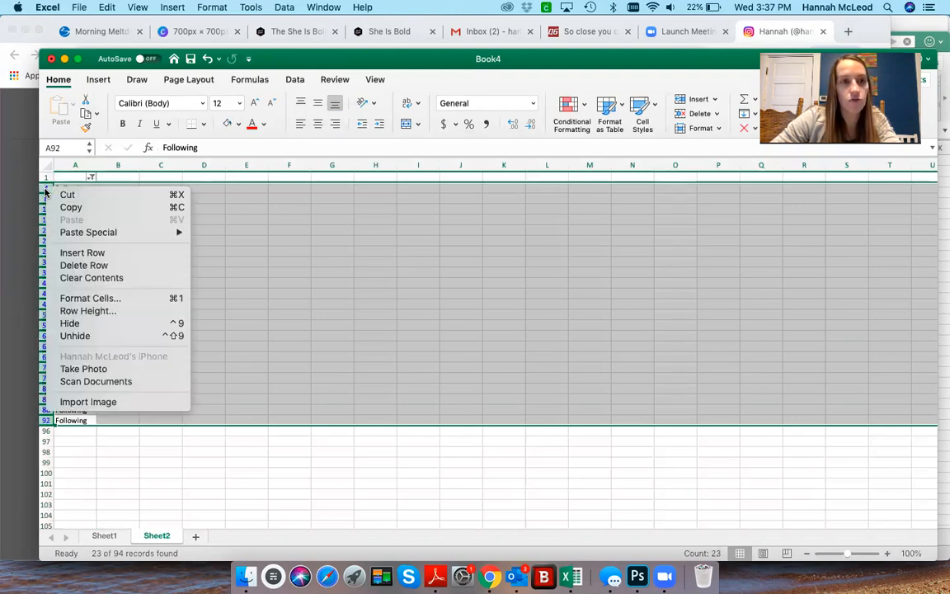
left_click(79, 265)
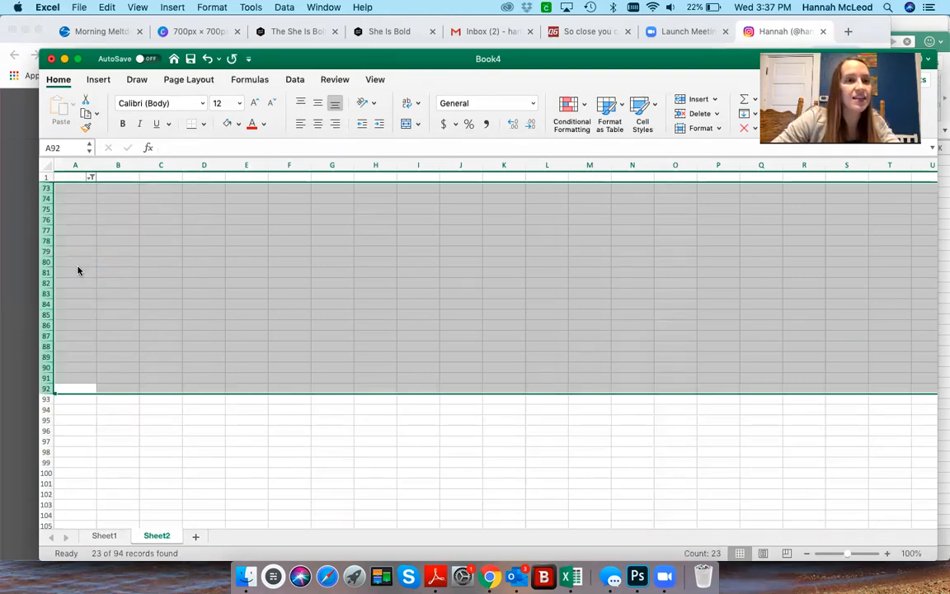
left_click(93, 178)
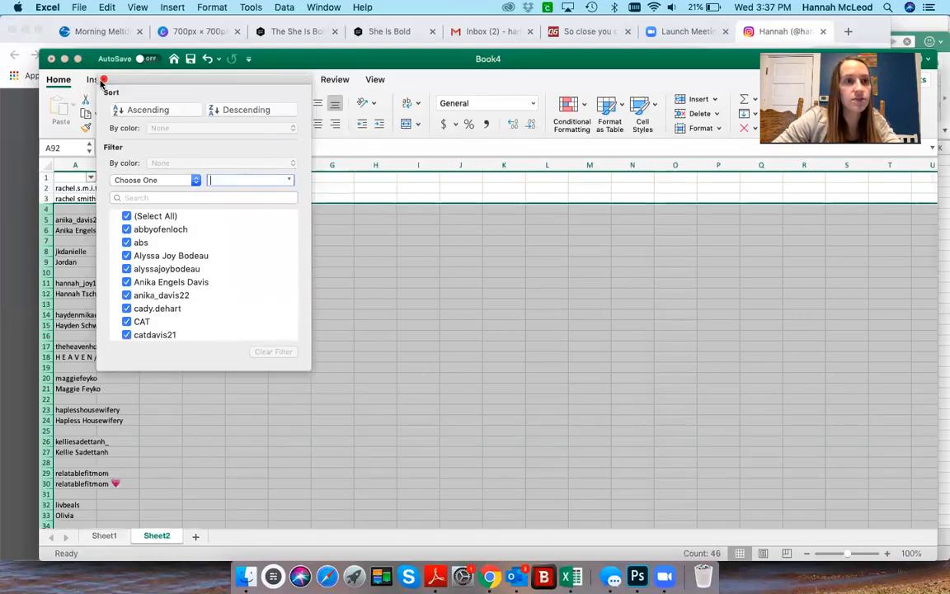
left_click(103, 79)
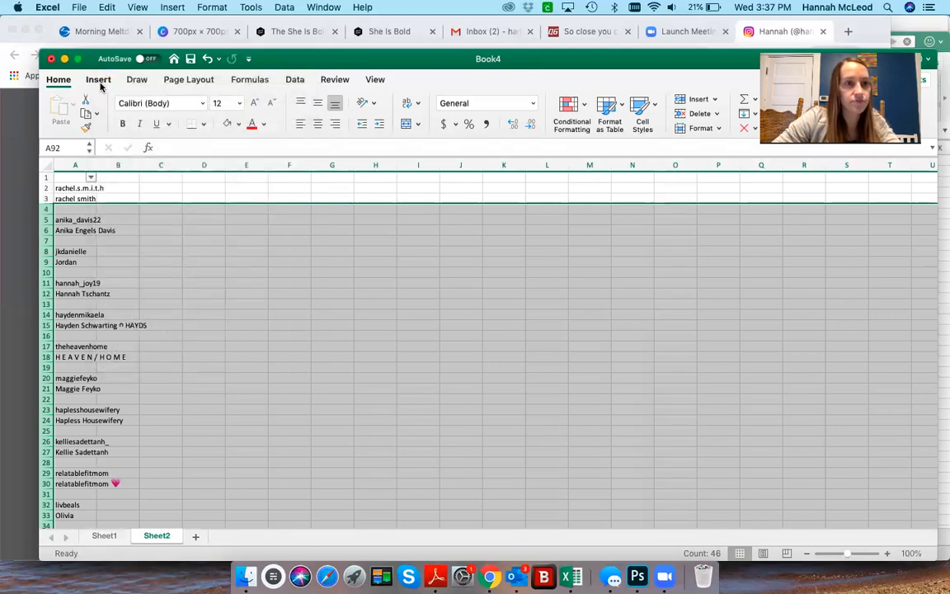
Step: Select the blank cells in column A with Go To Special and delete their sheet rows
left_click(74, 166)
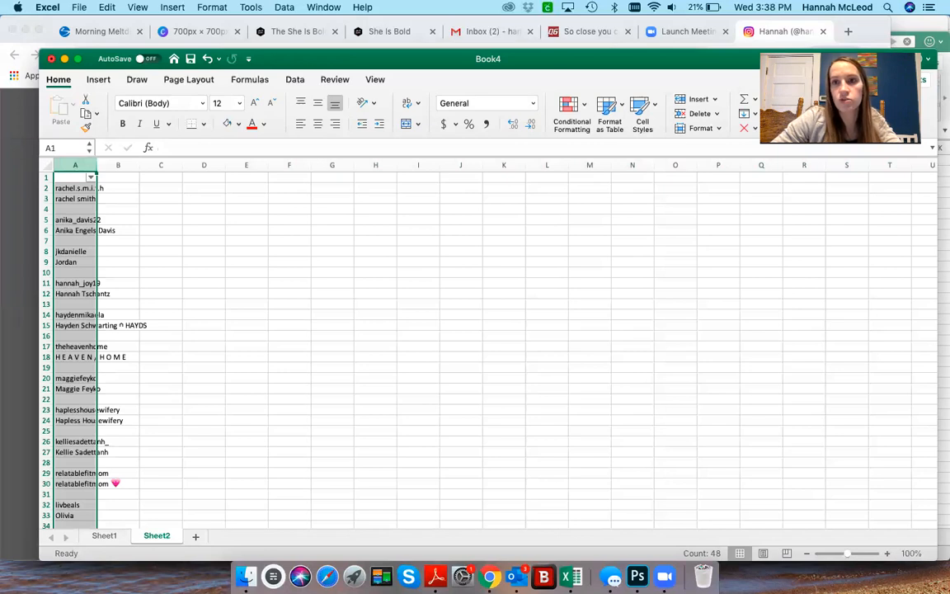
left_click(813, 107)
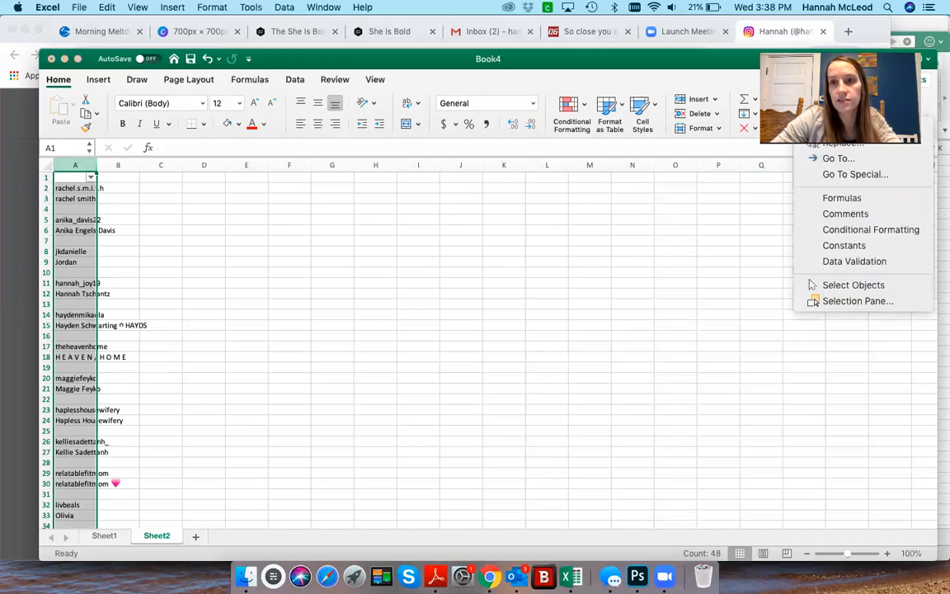
left_click(831, 174)
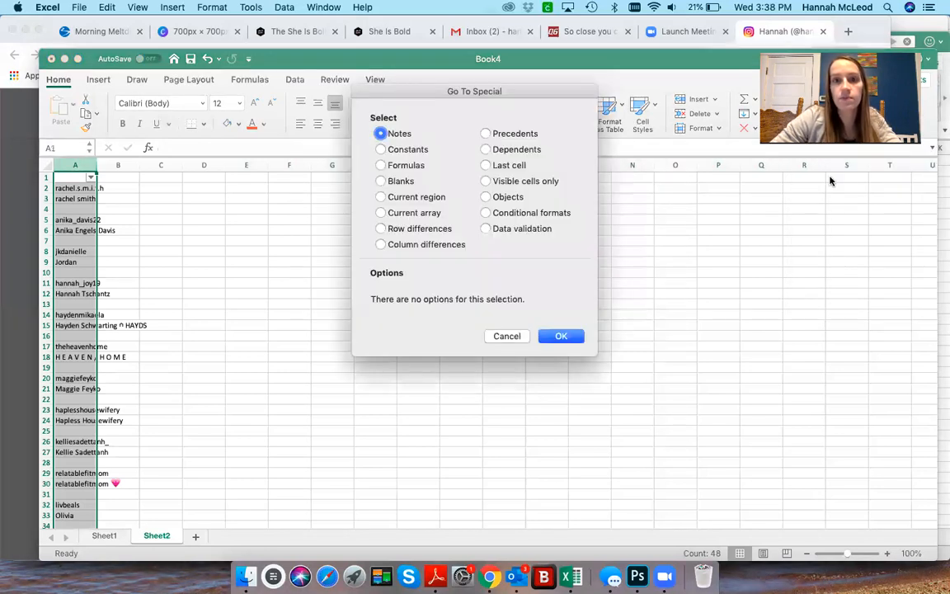
left_click(382, 182)
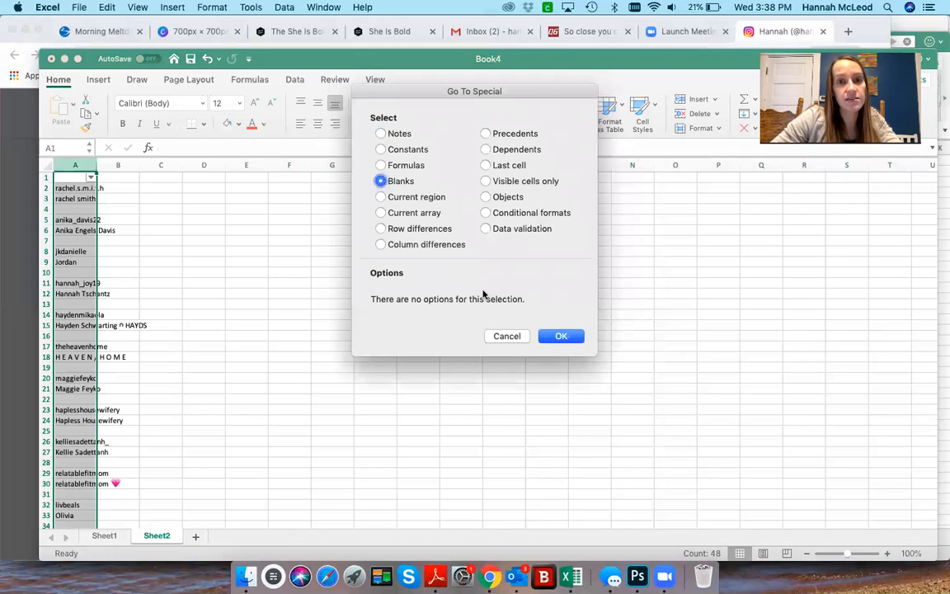
left_click(560, 336)
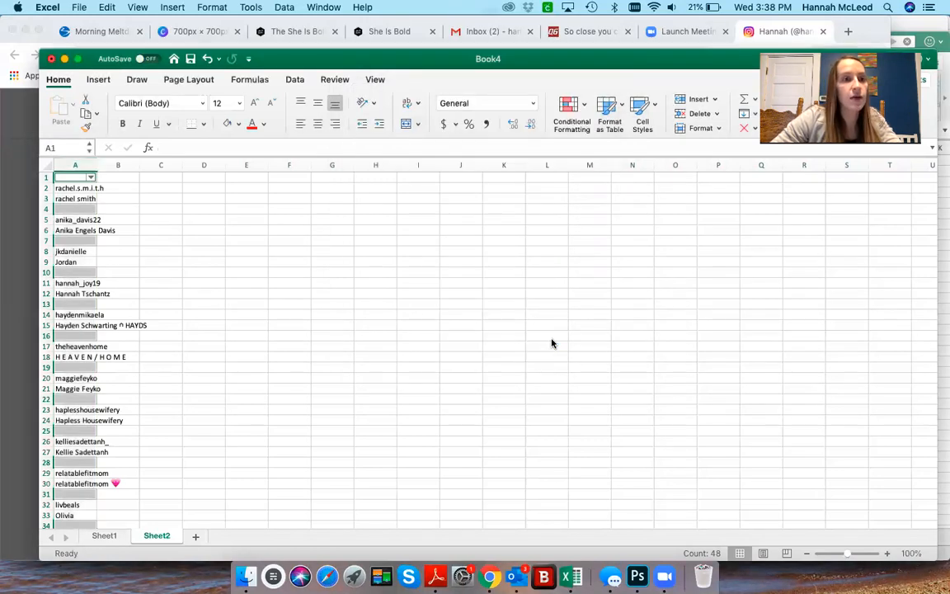
left_click(717, 115)
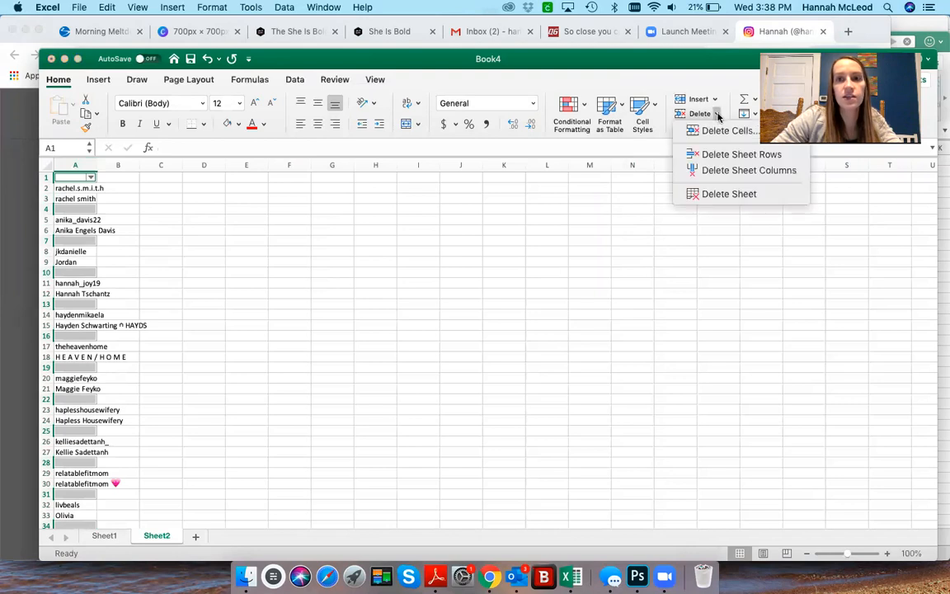
left_click(731, 155)
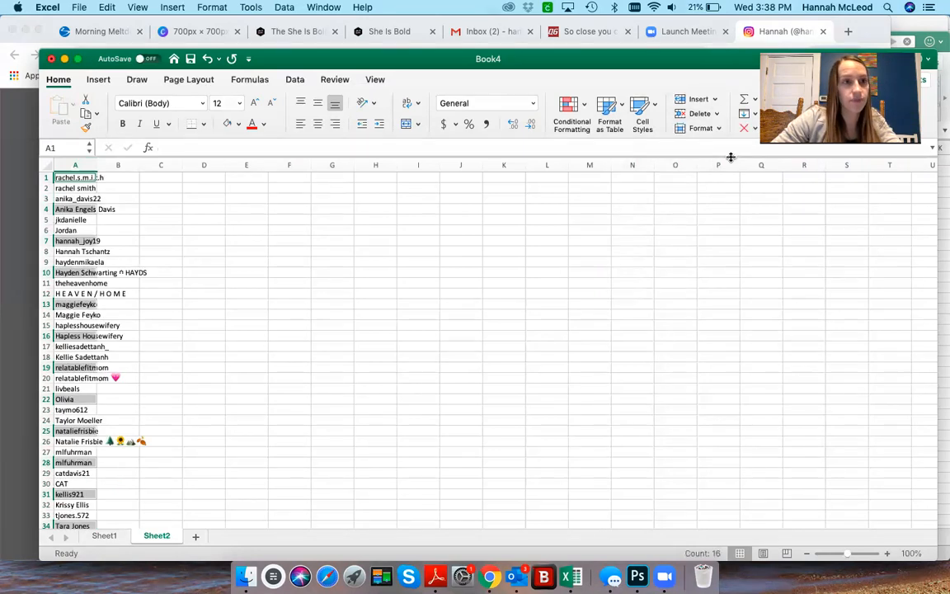
left_click(248, 260)
scroll(89, 234, "up", 2)
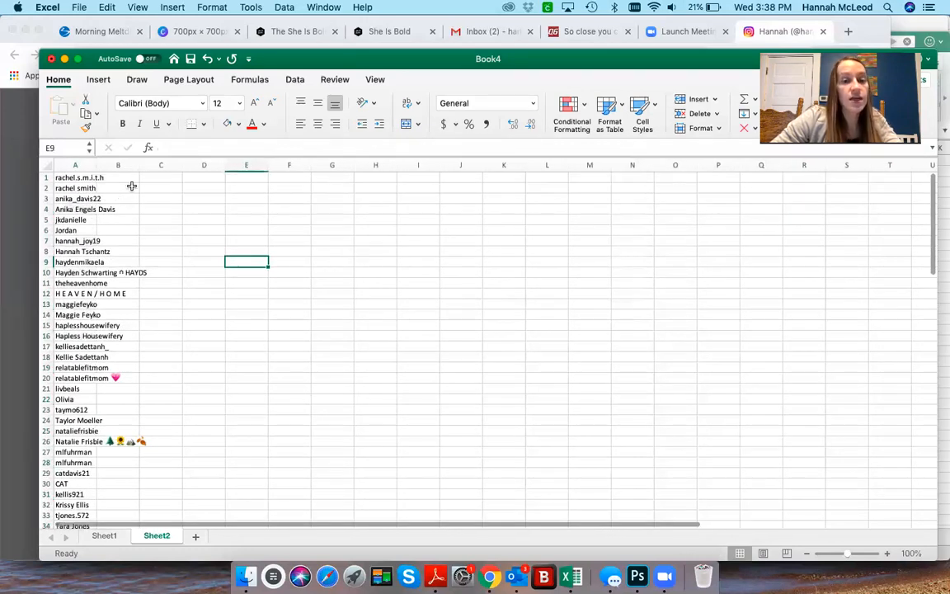
Step: Copy the formula =INDIRECT("A" & (2*ROW())) from cell A12 of the How to sheet in the Instagram-Friends workbook
left_click(576, 579)
right_click(576, 580)
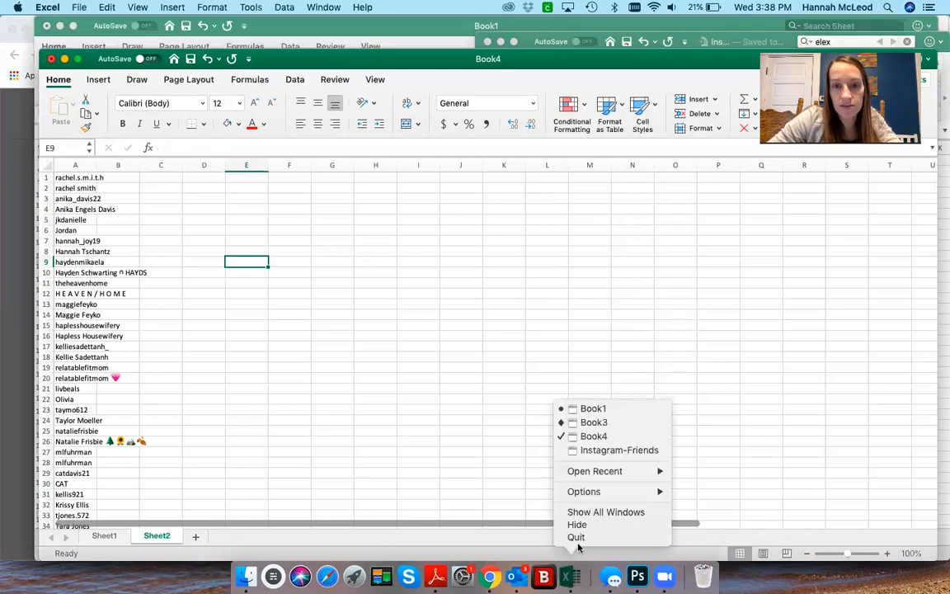
left_click(597, 450)
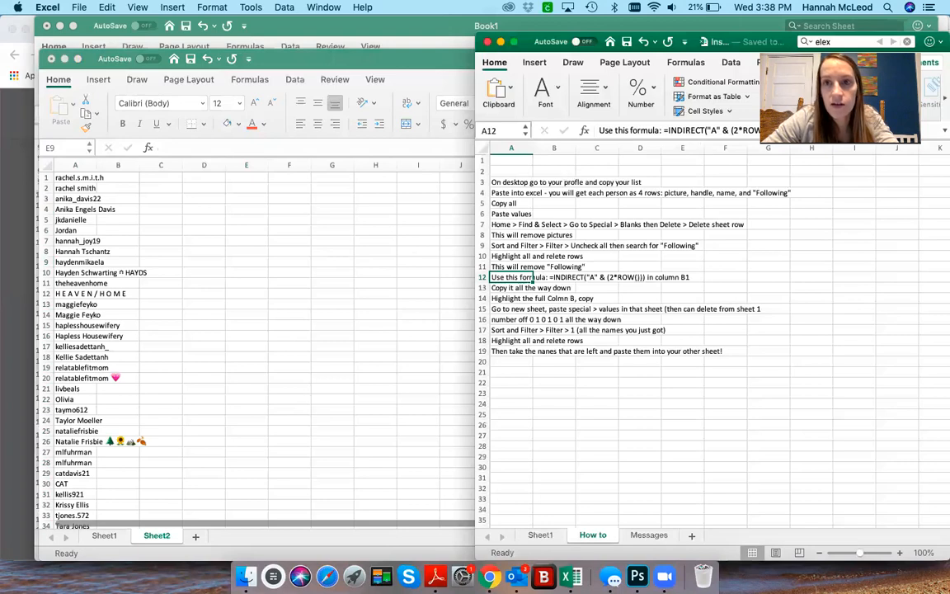
left_click_drag(773, 130, 660, 130)
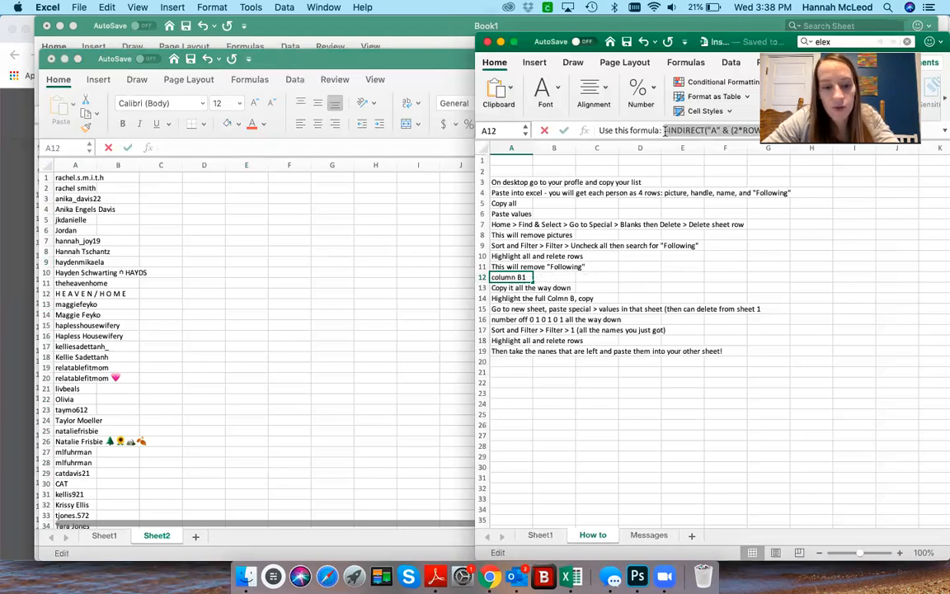
key("super+c")
Step: Return to Book4 and enter the copied formula =INDIRECT("A" & (2*ROW())) in cell B1 of Sheet2
left_click(303, 61)
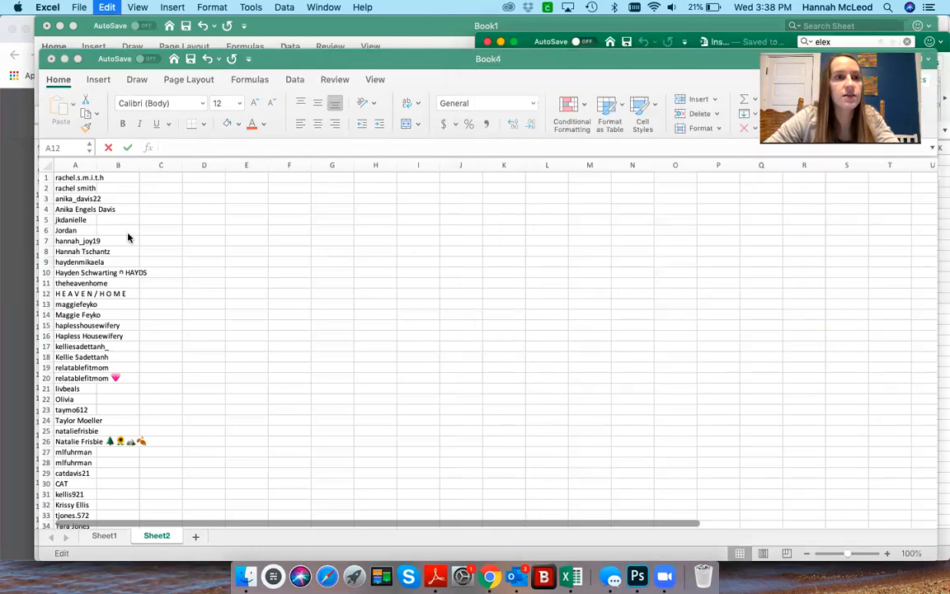
left_click(117, 177)
key("super+v")
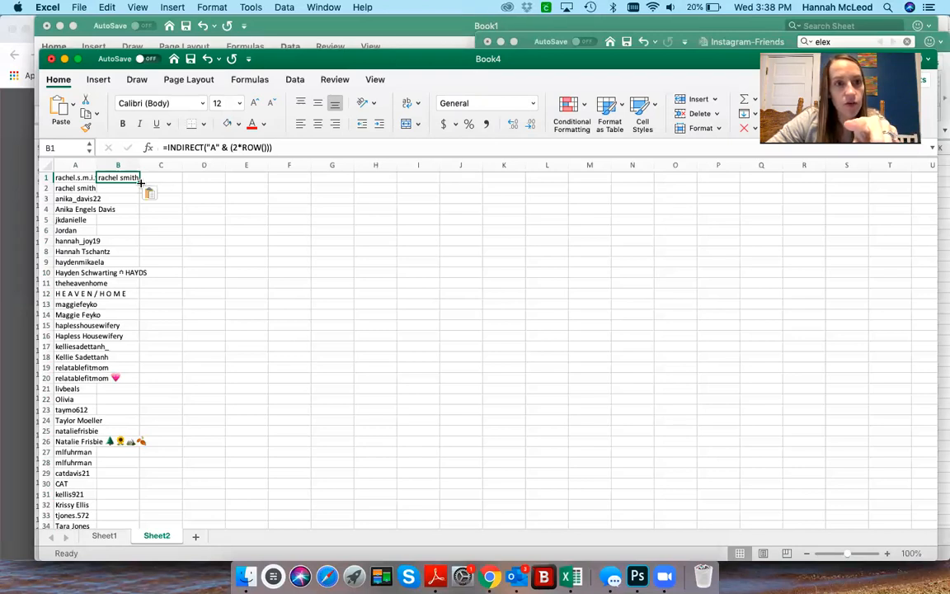
Step: Fill the INDIRECT formula from cell B1 down through B48
left_click_drag(141, 183, 123, 485)
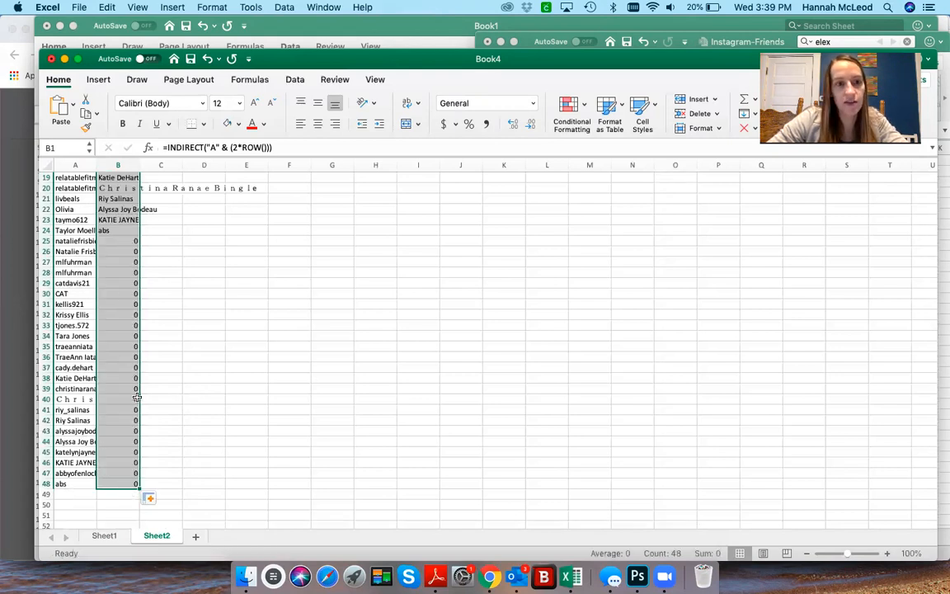
scroll(135, 401, "up", 2)
scroll(135, 402, "up", 5)
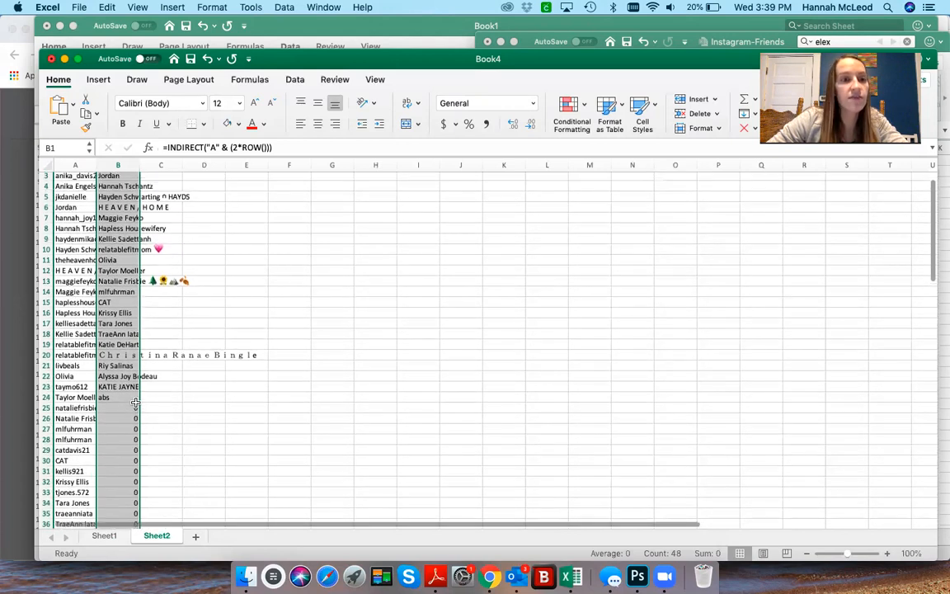
left_click(174, 441)
scroll(149, 429, "down", 1)
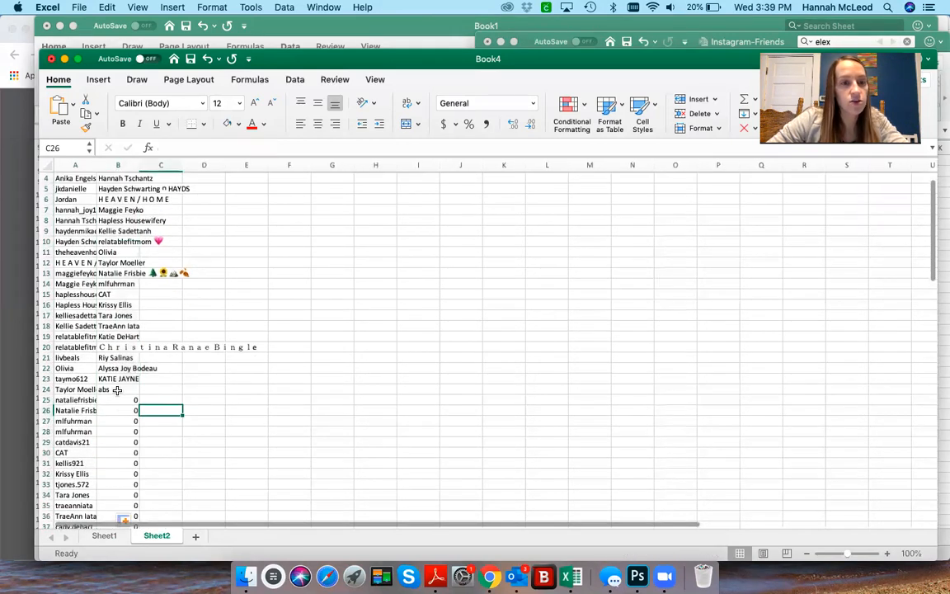
Step: Copy the extracted entries in B1:B24 and paste them as values starting at cell A1 of a new sheet
left_click_drag(117, 390, 128, 138)
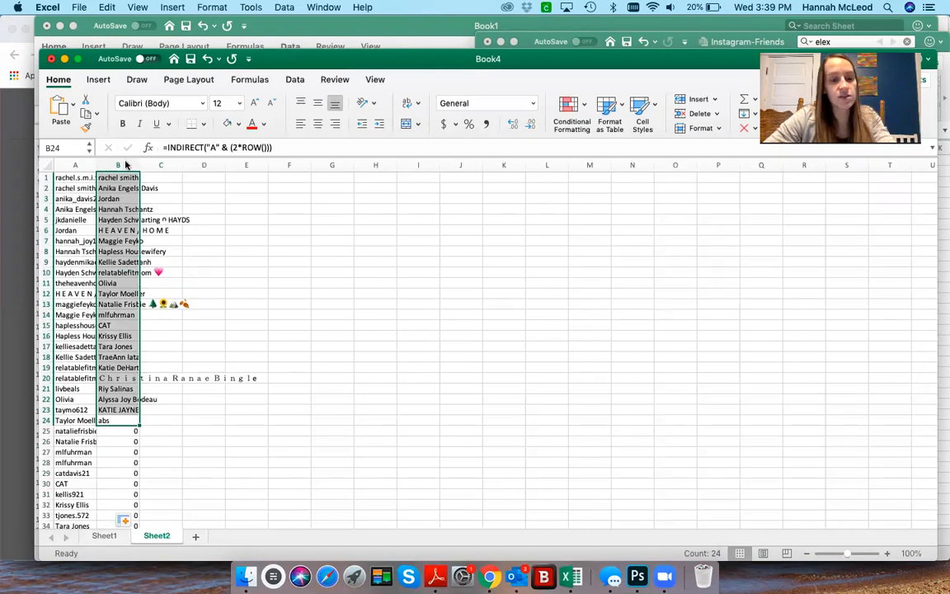
key("super+c")
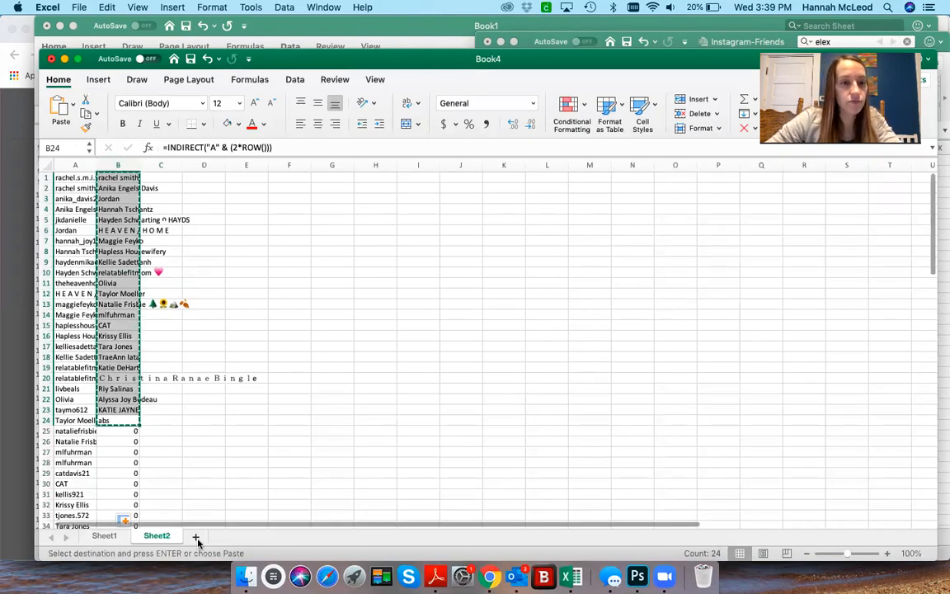
left_click(197, 538)
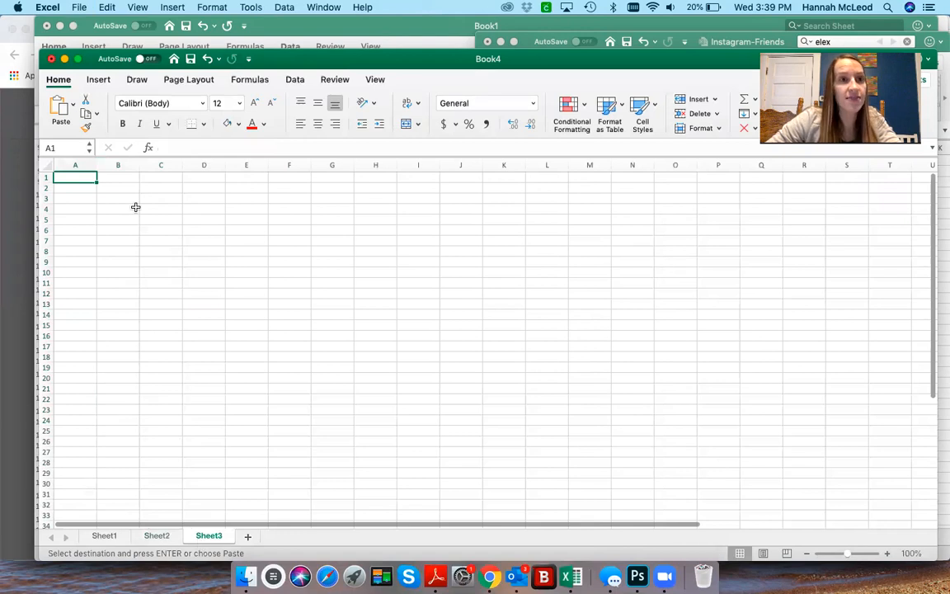
left_click(107, 7)
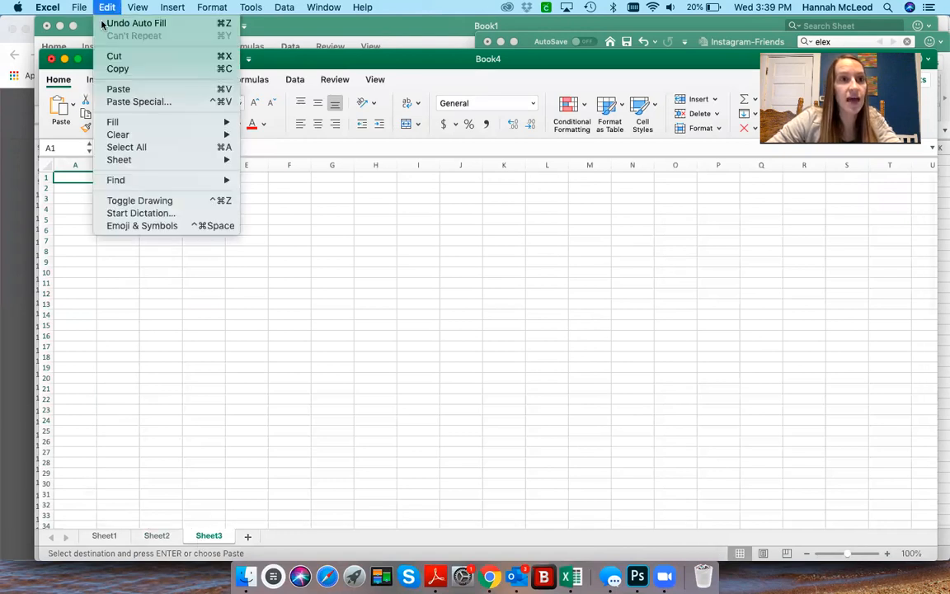
left_click(132, 103)
left_click(369, 162)
left_click(565, 344)
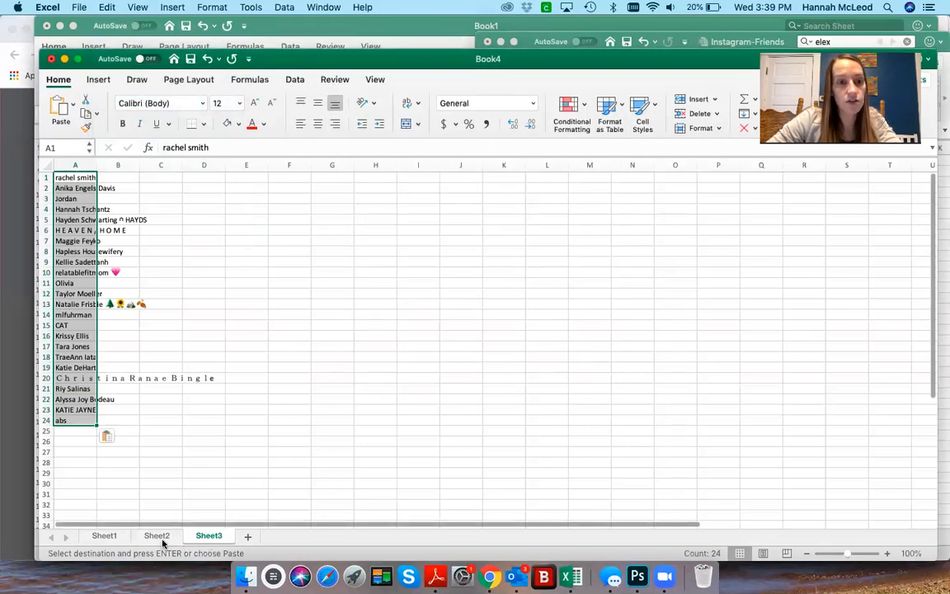
Step: Compare the formula in Sheet2 cell B17 with the pasted value in Sheet3 cell A17
left_click(196, 473)
key("ctrl+Page_Up")
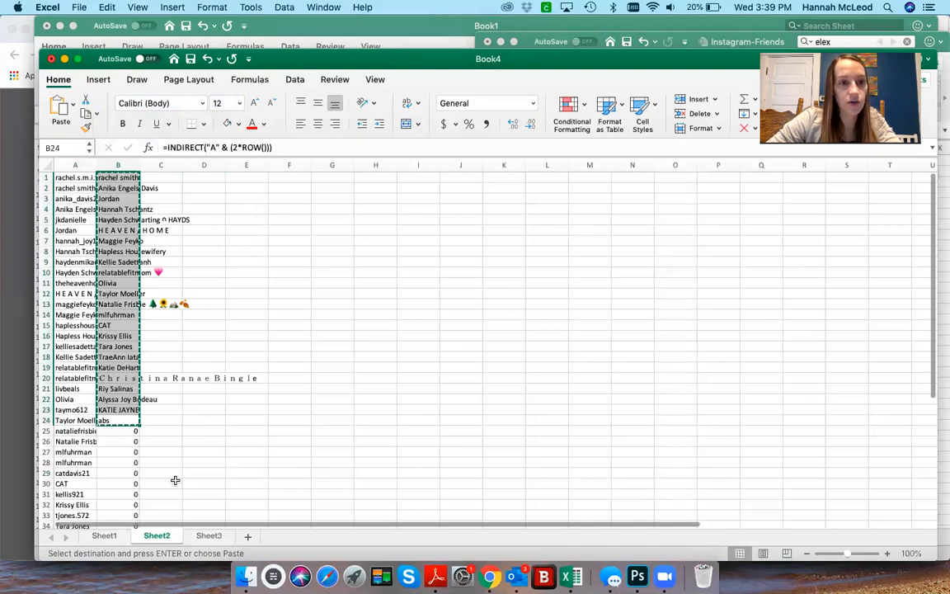
left_click(115, 346)
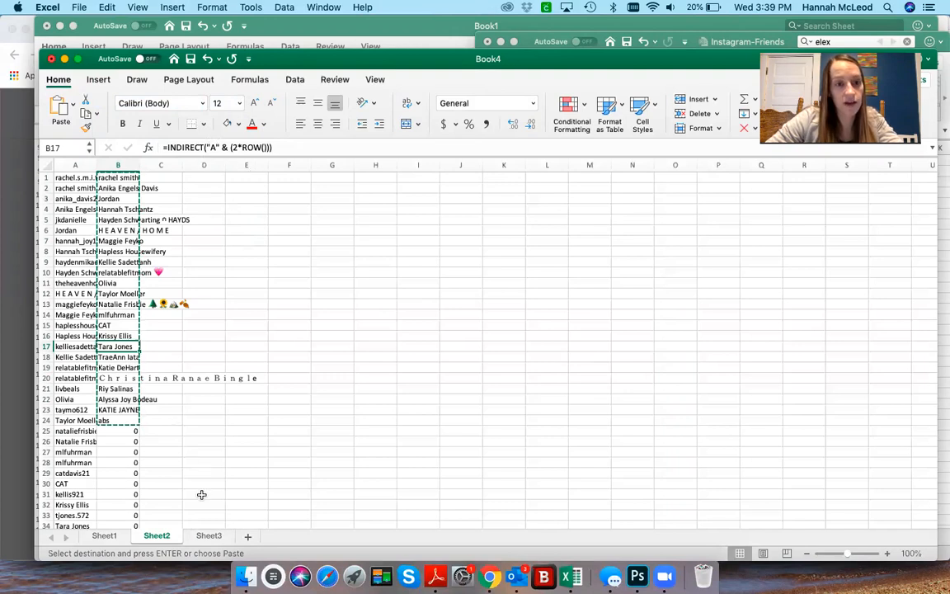
left_click(208, 537)
left_click(74, 348)
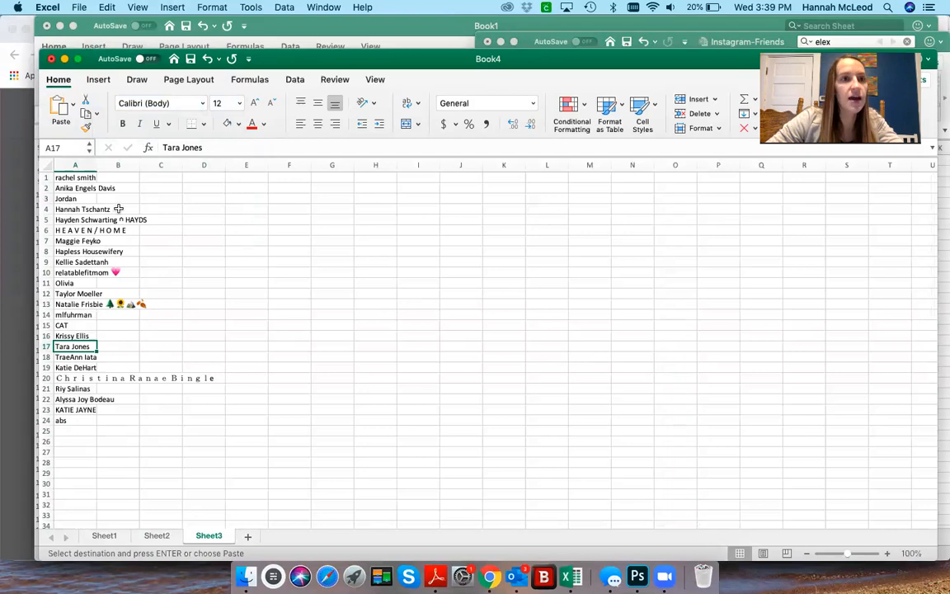
Step: Delete the INDIRECT formula column B from Sheet2
left_click(157, 538)
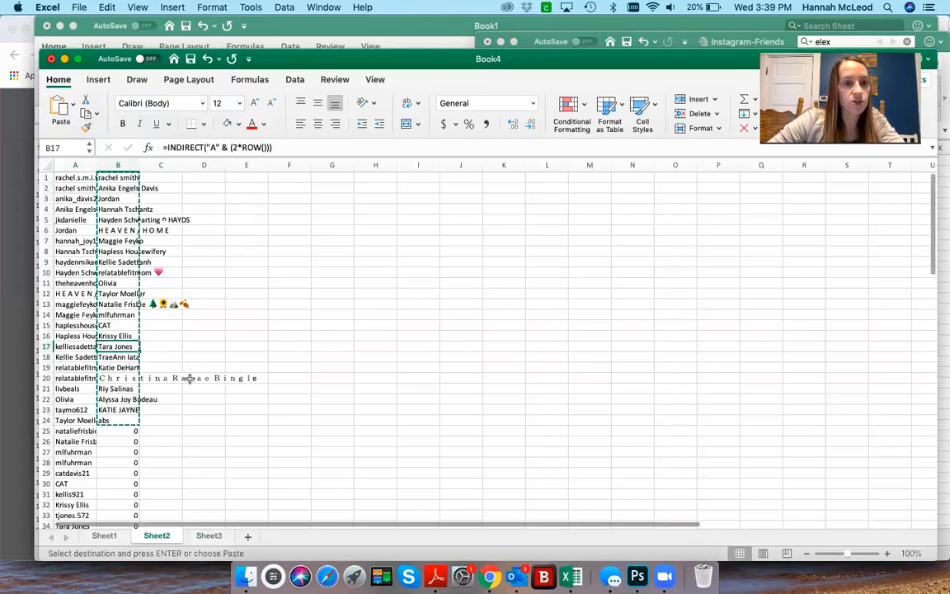
left_click(118, 165)
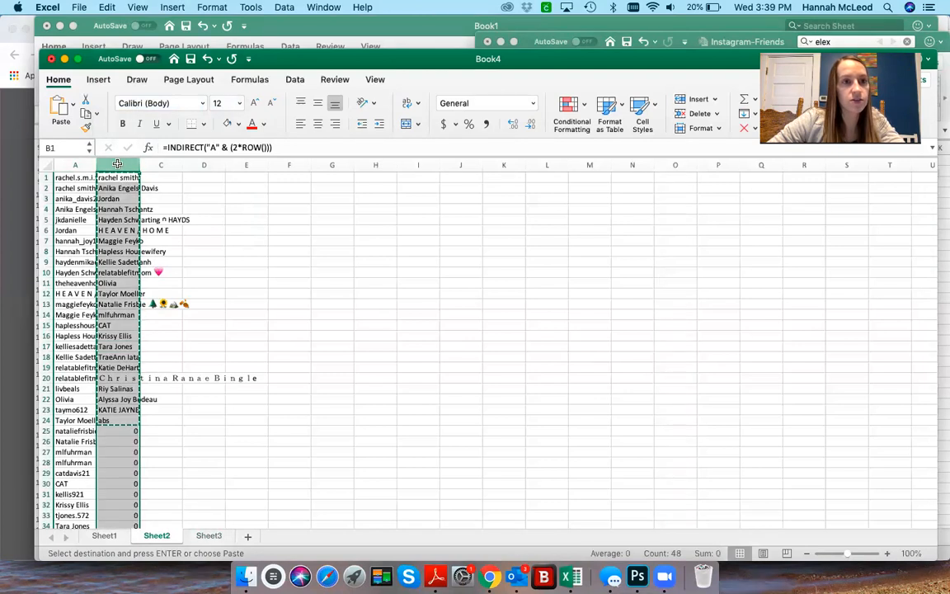
right_click(118, 165)
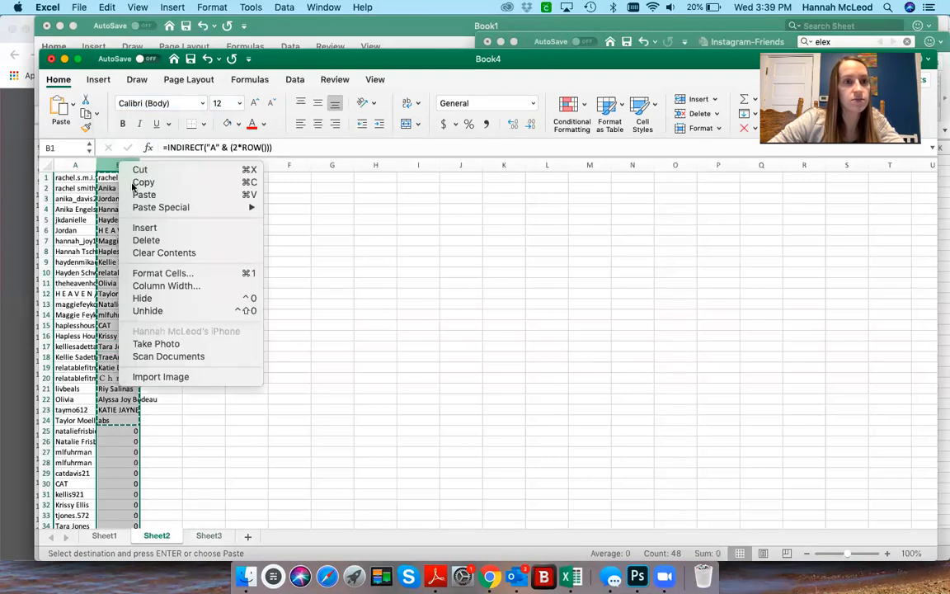
left_click(159, 241)
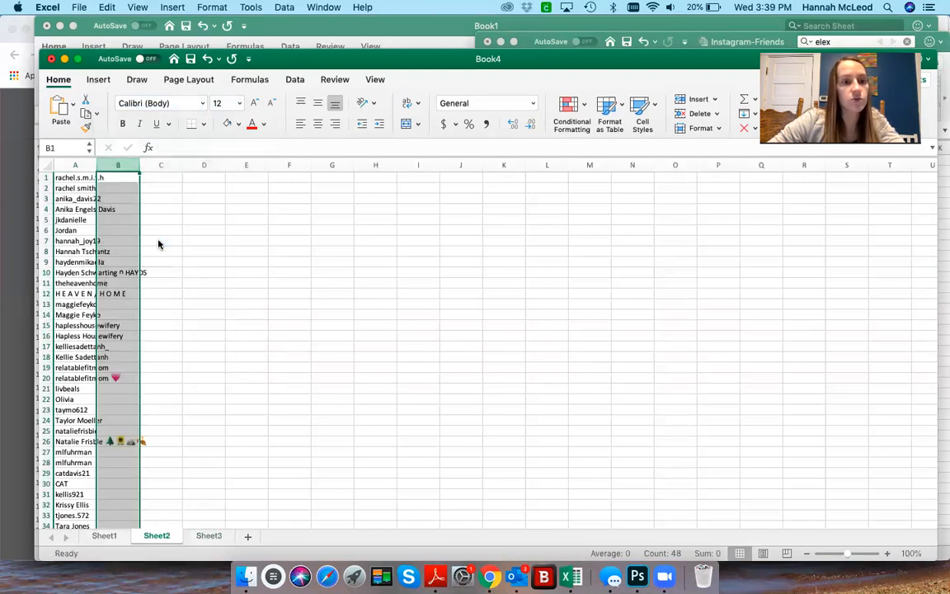
Step: Enter alternating 0 and 1 markers beside the list in column B, from B1 through B10
left_click(128, 176)
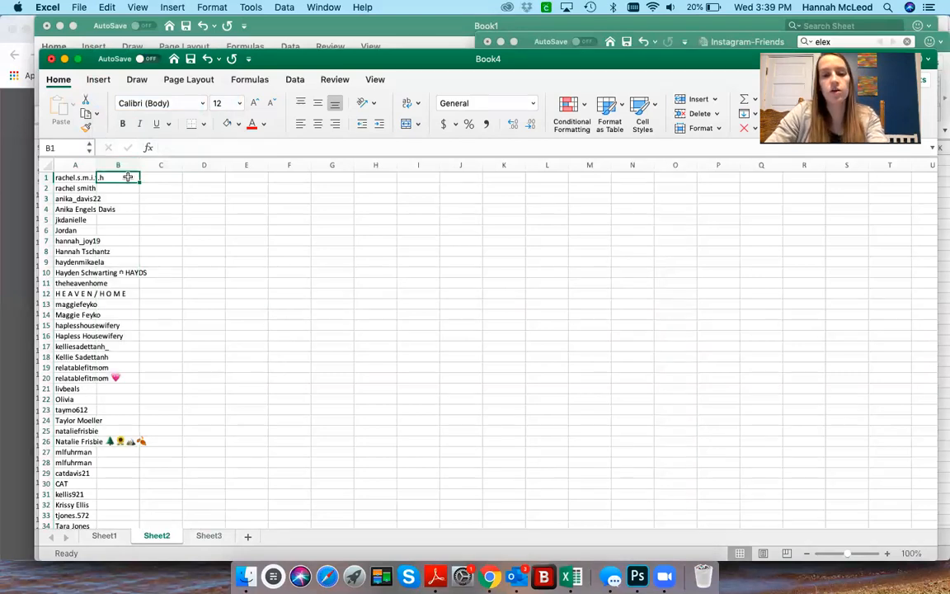
type("0")
key("Return")
type("1")
key("Return")
type("0")
key("Return")
type("1")
key("Return")
type("0")
key("Return")
type("1")
key("Return")
type("0")
key("Return")
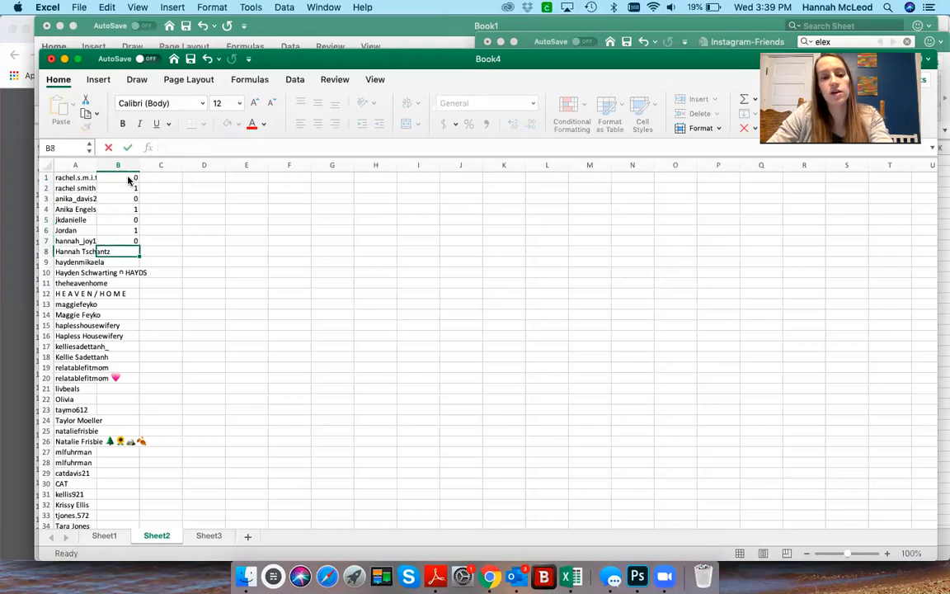
key("Return")
type("1")
key("Return")
Step: Copy the alternating 0 and 1 pattern and paste it repeatedly down column B through row 60
left_click_drag(128, 177, 123, 384)
key("super+c")
key("super+v")
left_click(124, 387)
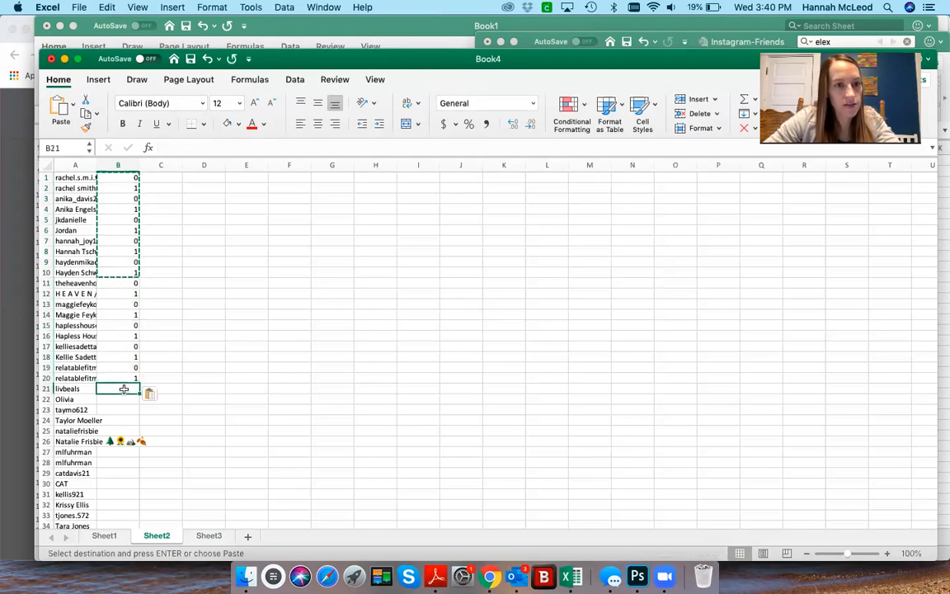
key("super+v")
left_click_drag(125, 178, 117, 479)
left_click(127, 493)
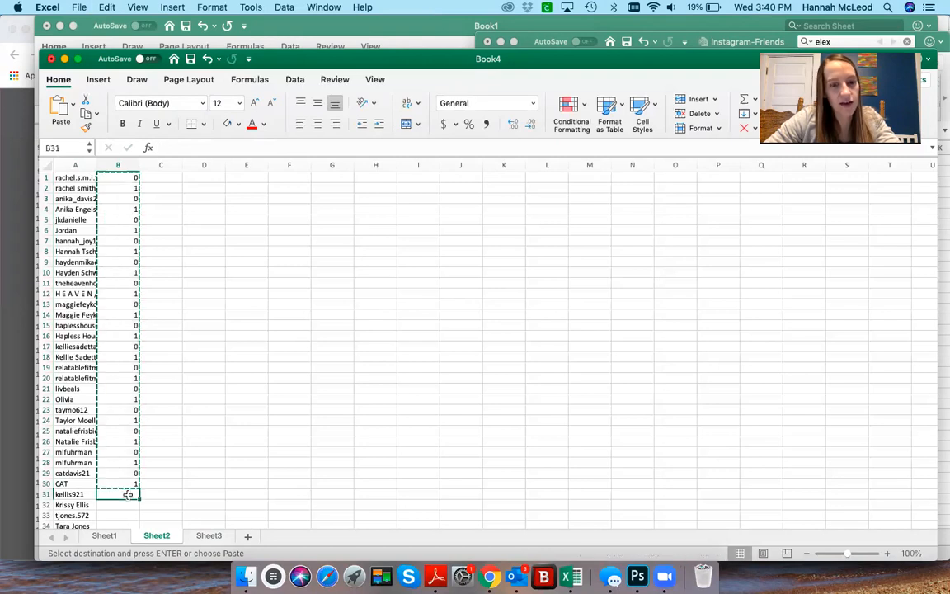
key("cmd+v")
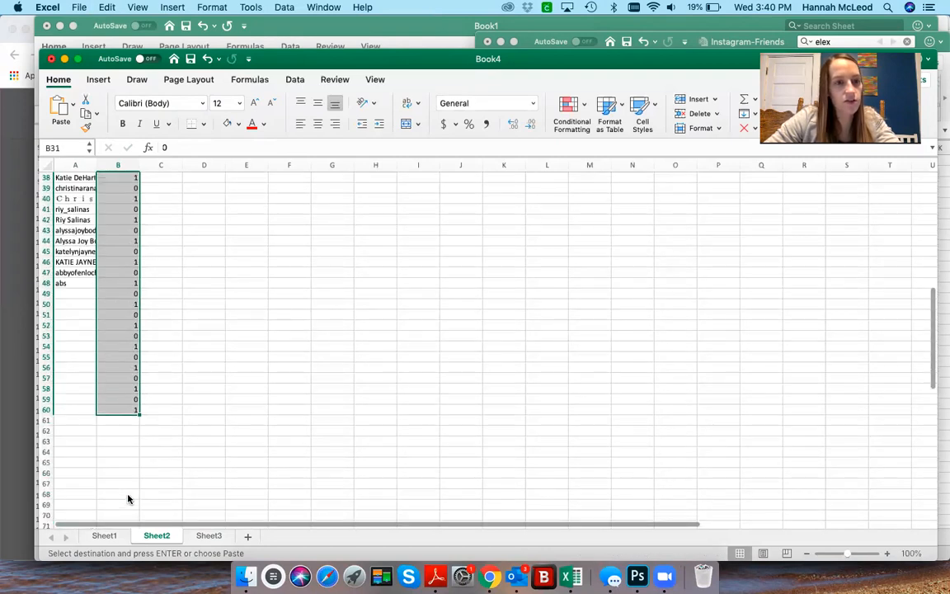
scroll(128, 498, "down", 1)
left_click(150, 412)
scroll(137, 412, "up", 10)
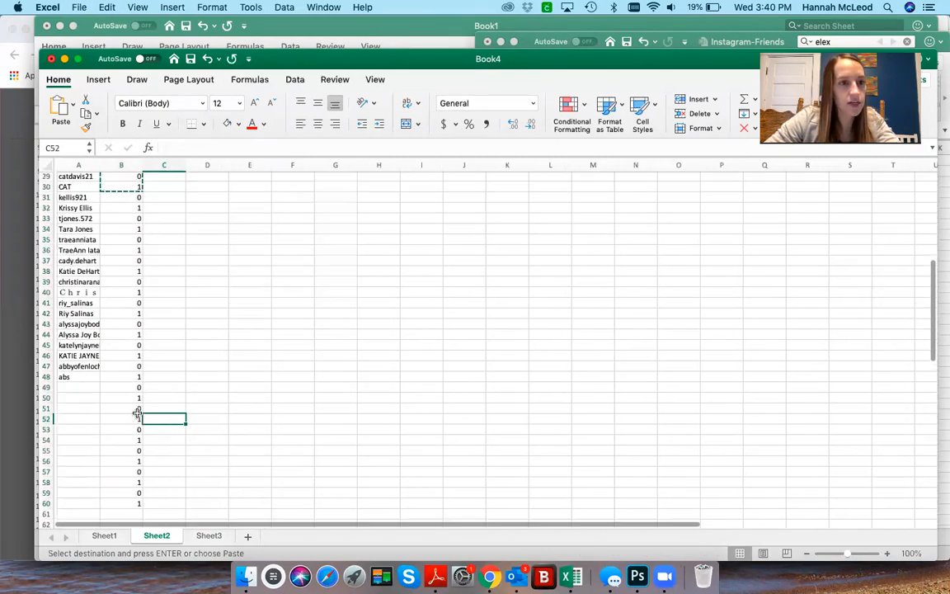
scroll(133, 371, "right", 1)
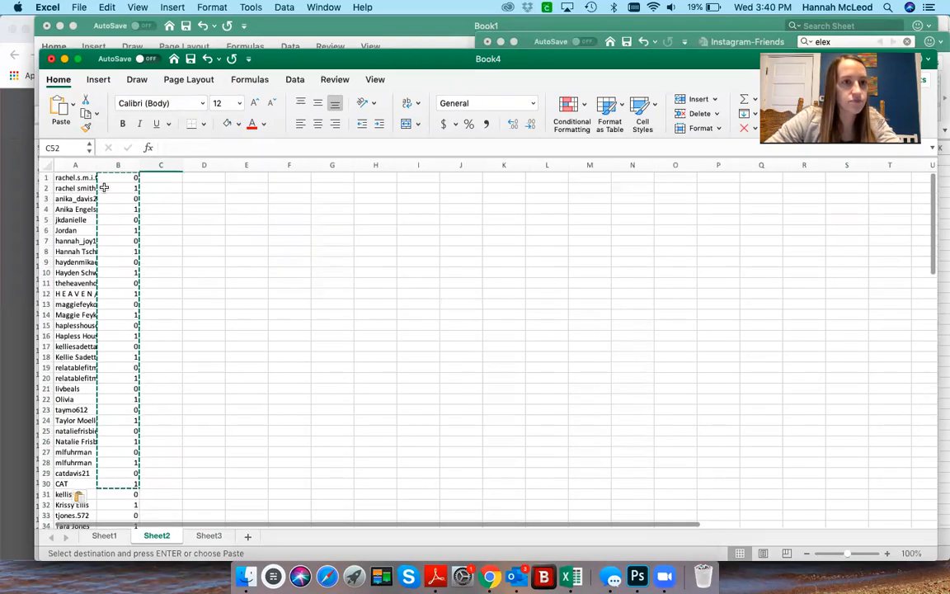
Step: Add a filter to column B and exclude the value 0, keeping 1 and blanks
left_click(47, 177)
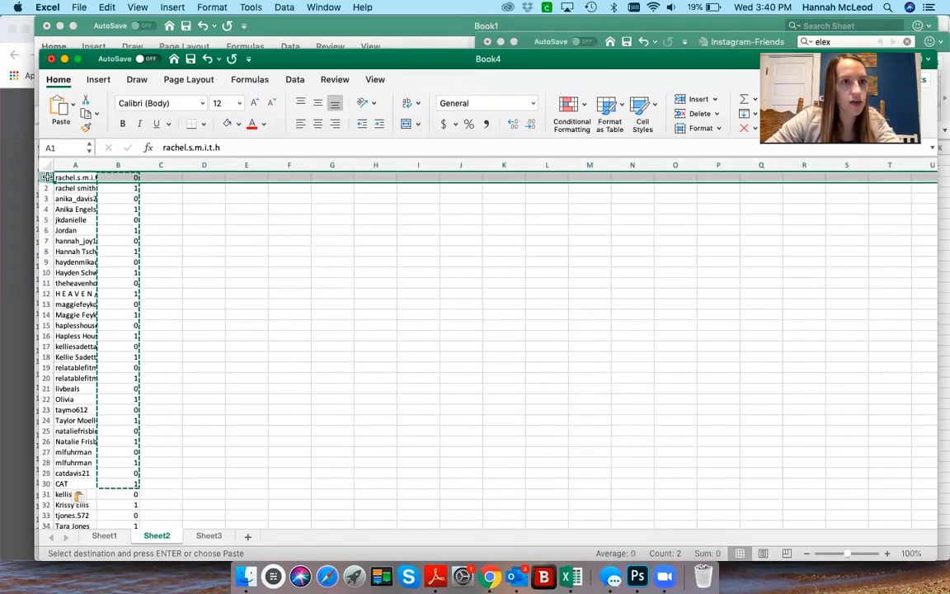
left_click(114, 165)
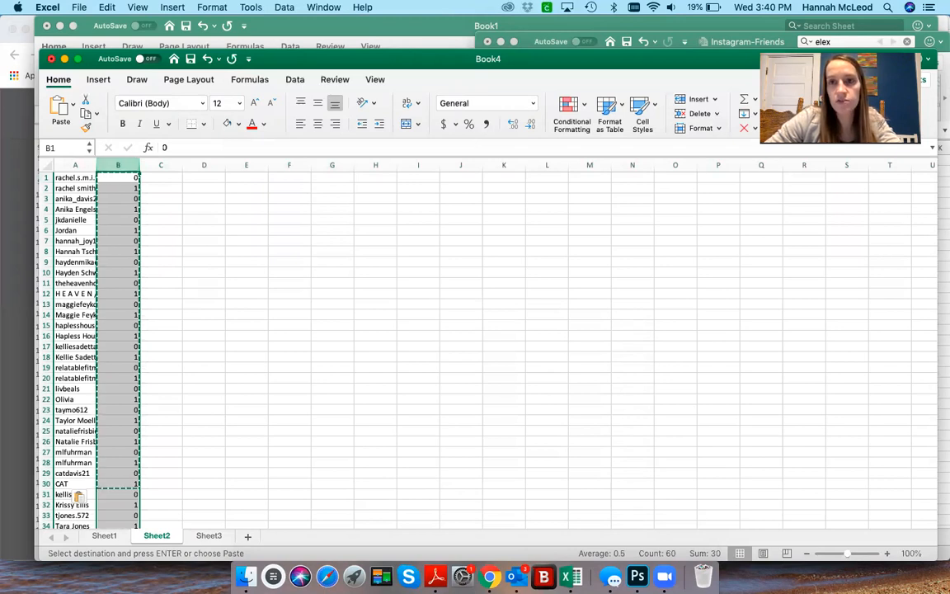
left_click(778, 108)
left_click(796, 182)
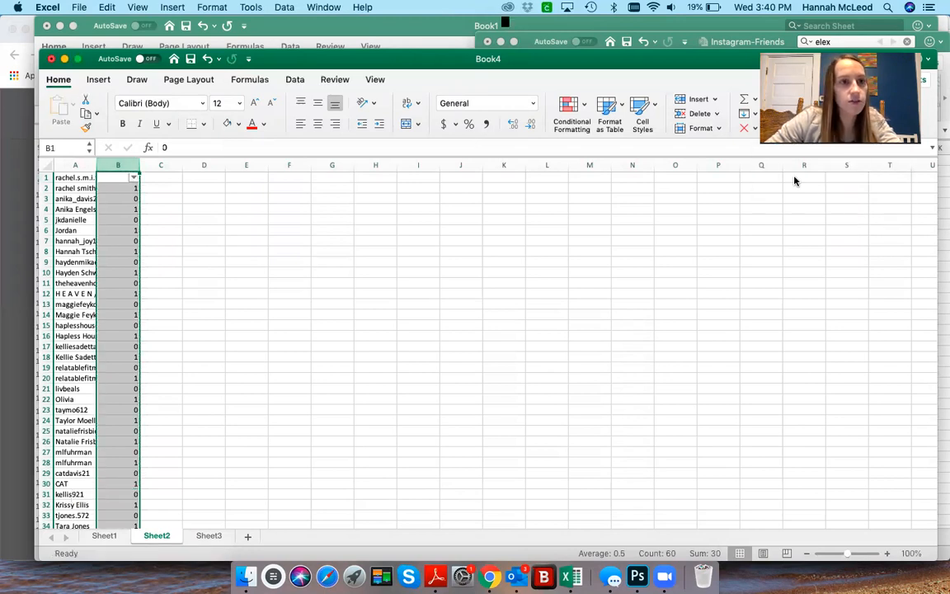
left_click(136, 179)
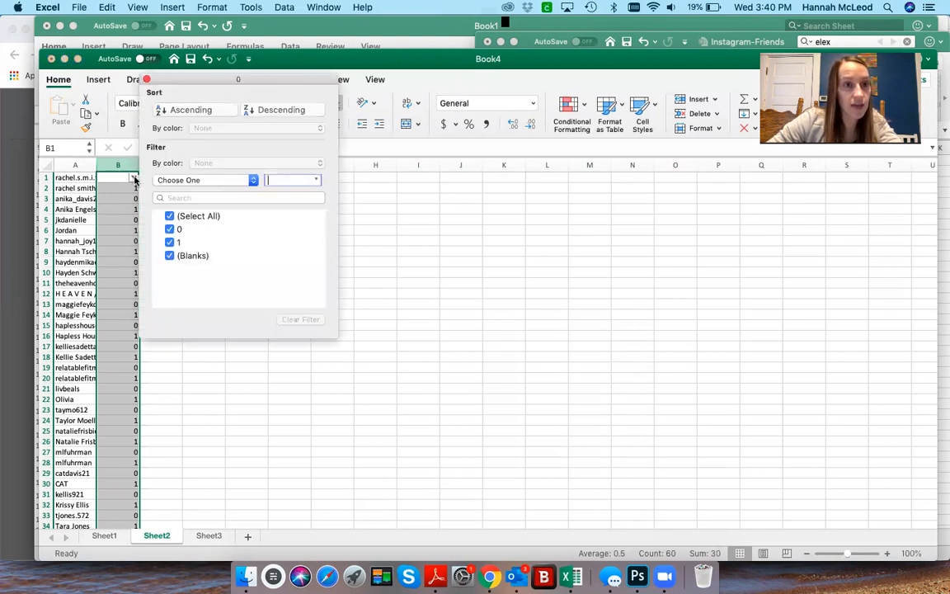
left_click(165, 208)
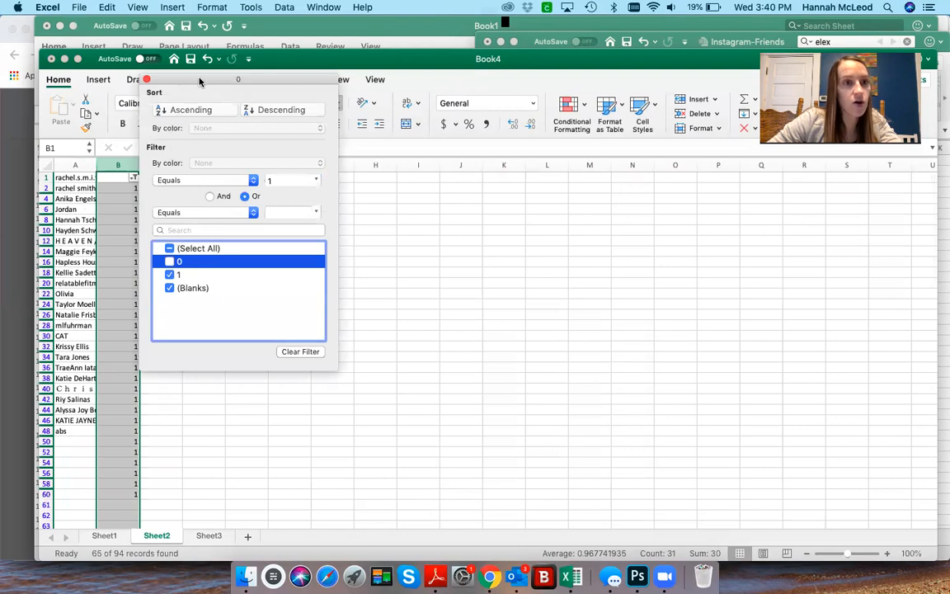
left_click_drag(201, 80, 429, 102)
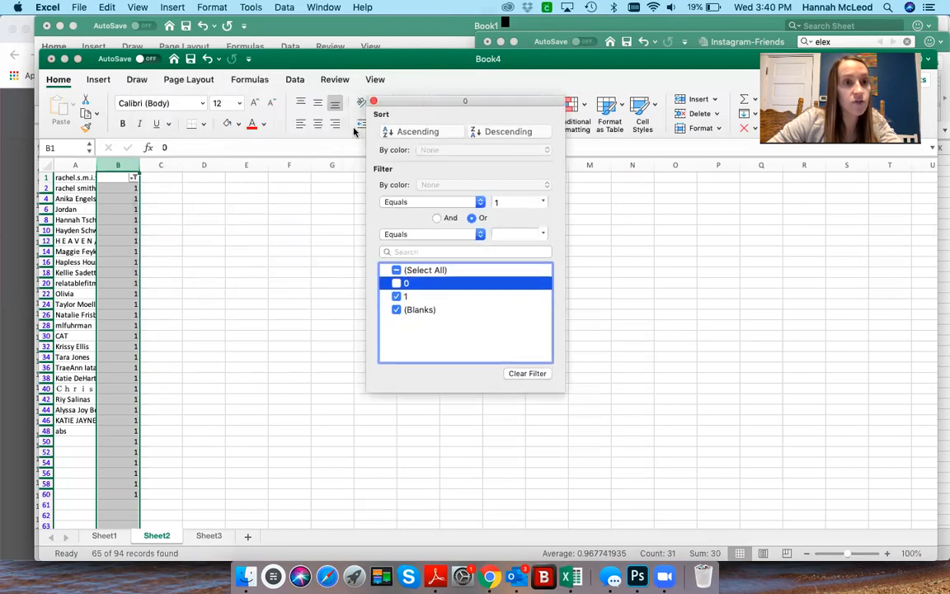
left_click(45, 430)
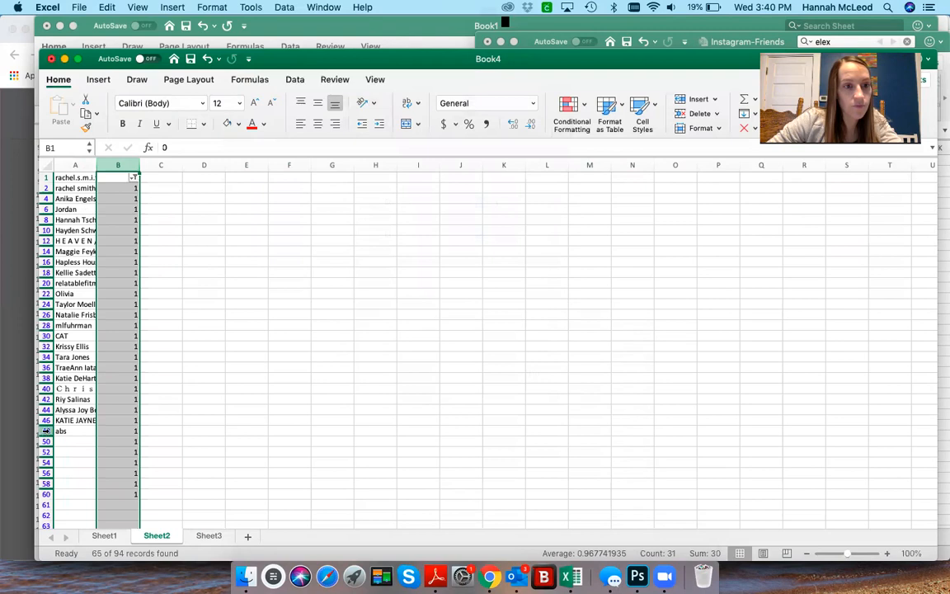
Step: Delete the filtered rows marked 1 from row 2 through row 48
left_click_drag(45, 431, 46, 188)
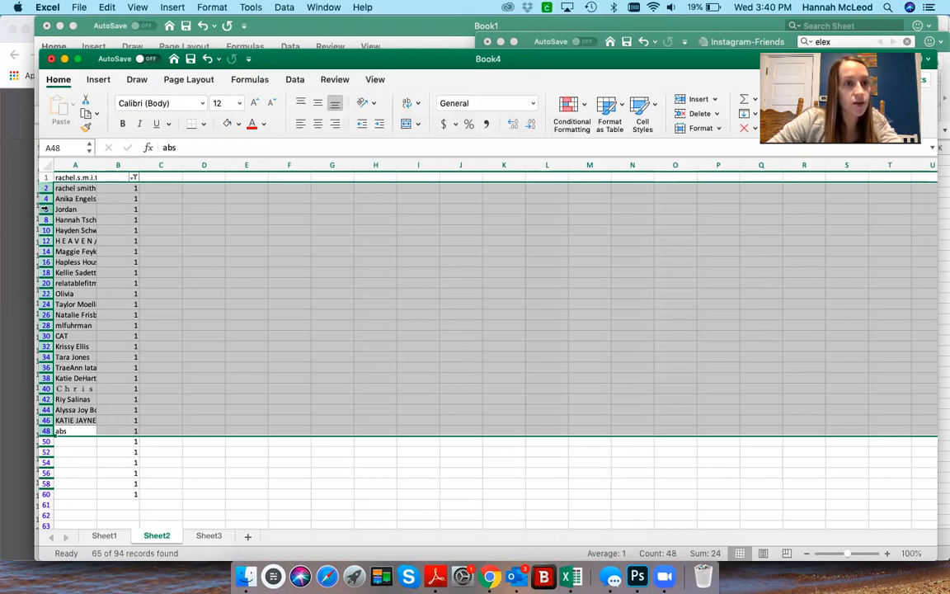
right_click(46, 211)
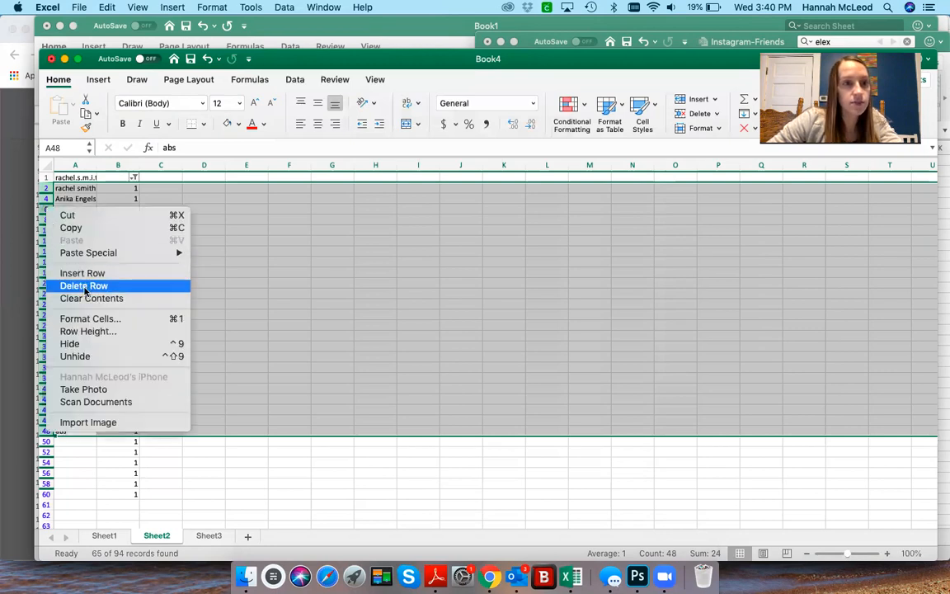
left_click(84, 285)
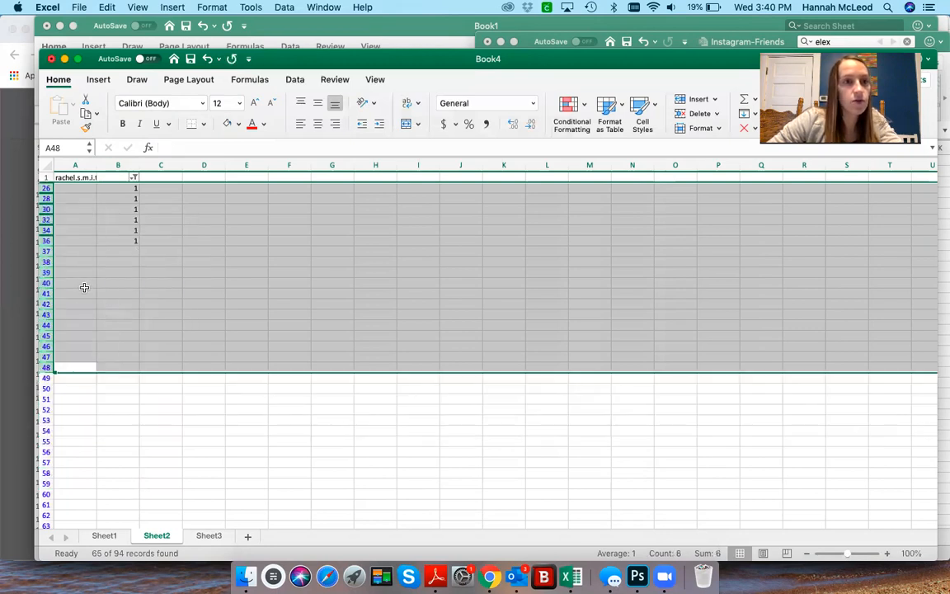
Step: Clear the 0/1 filter on column B and remove the filter from the sheet
left_click(135, 178)
left_click(301, 352)
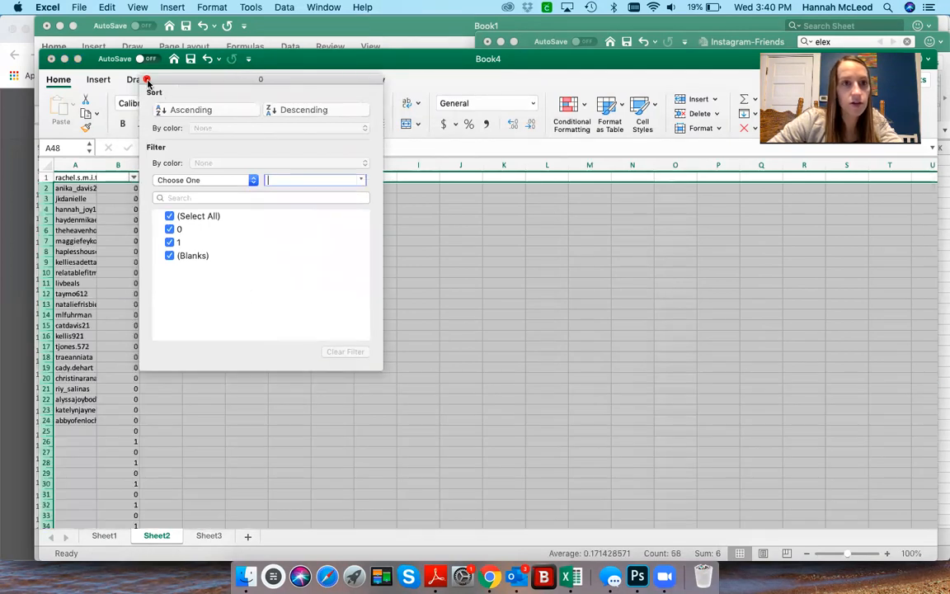
left_click(147, 79)
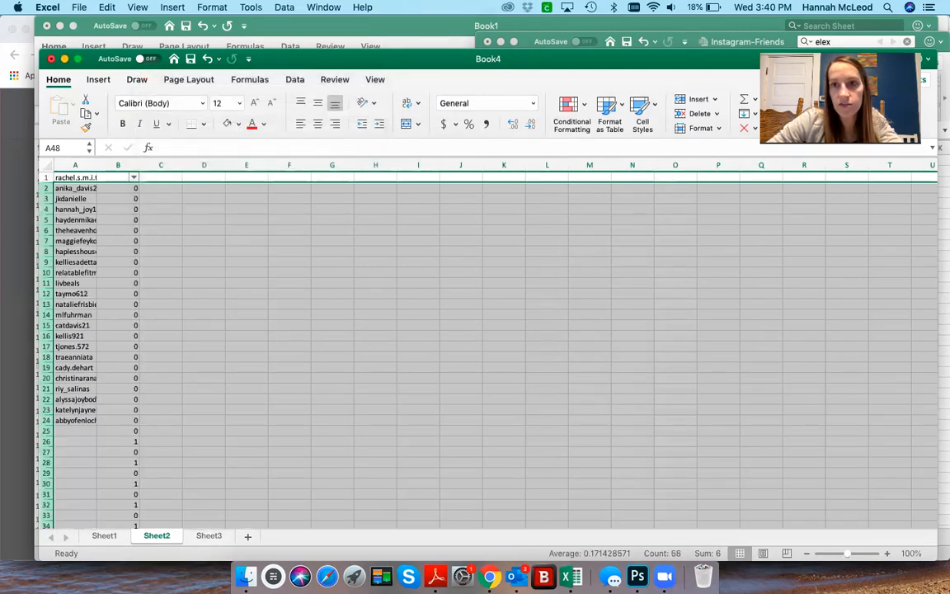
left_click(796, 111)
left_click(800, 185)
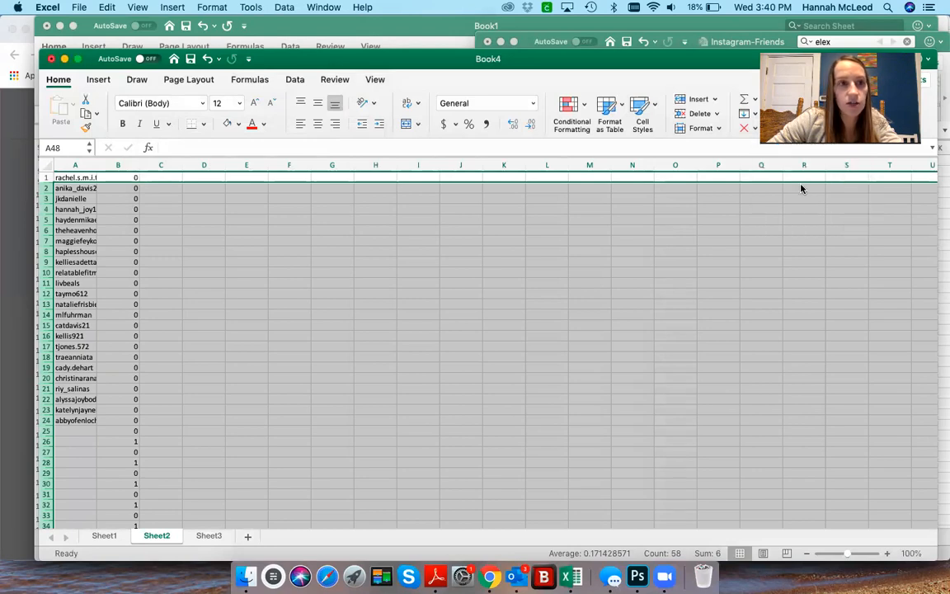
Step: Copy the usernames in A1:A24 of Sheet2 into Sheet3 starting at B1, and autofit the width of column A there
left_click(346, 266)
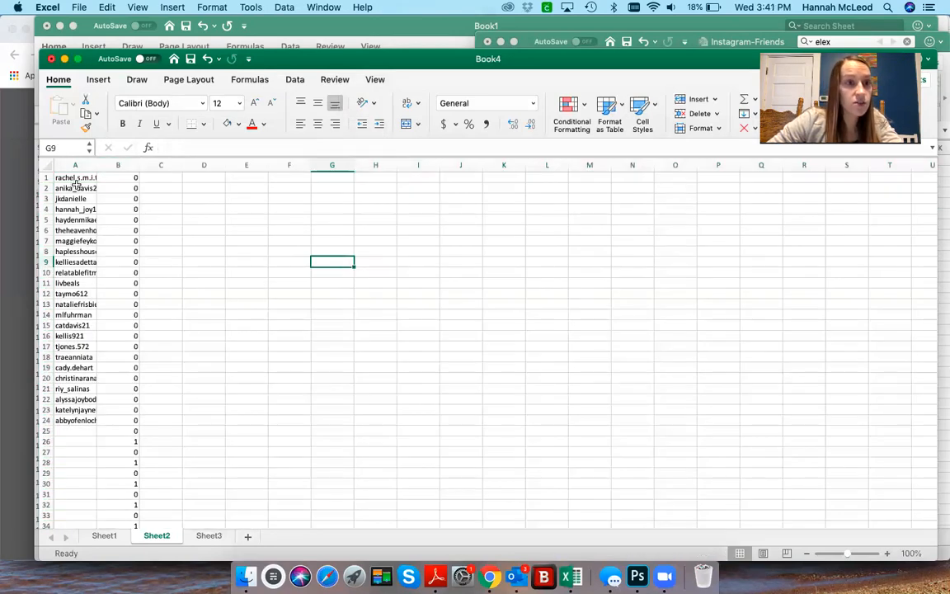
left_click_drag(70, 177, 70, 420)
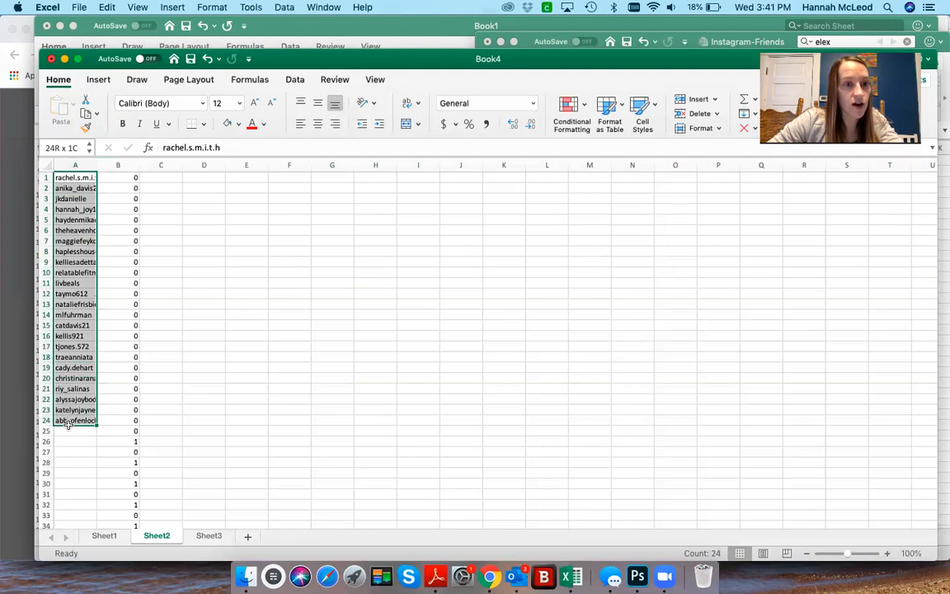
key("super+c")
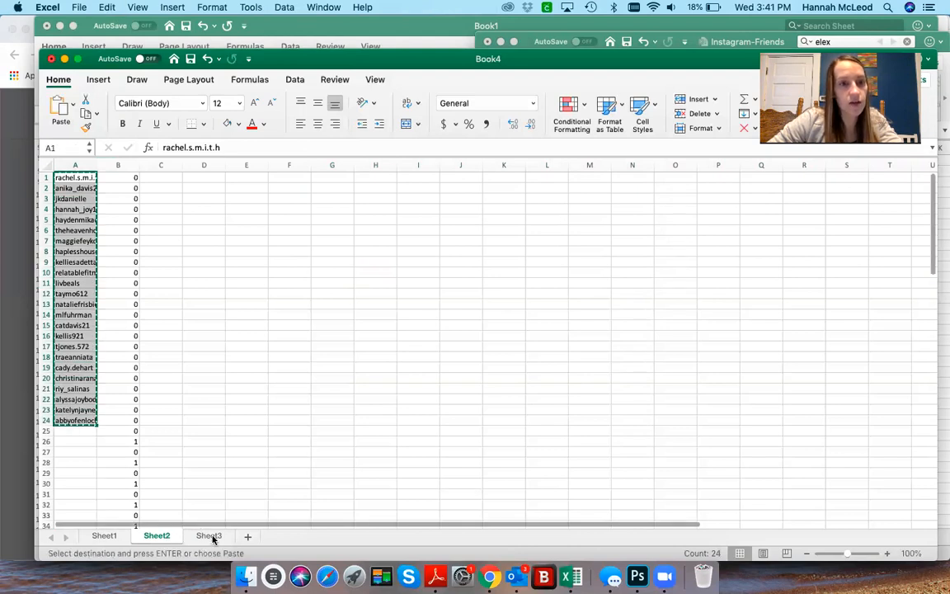
left_click(211, 536)
left_click(119, 178)
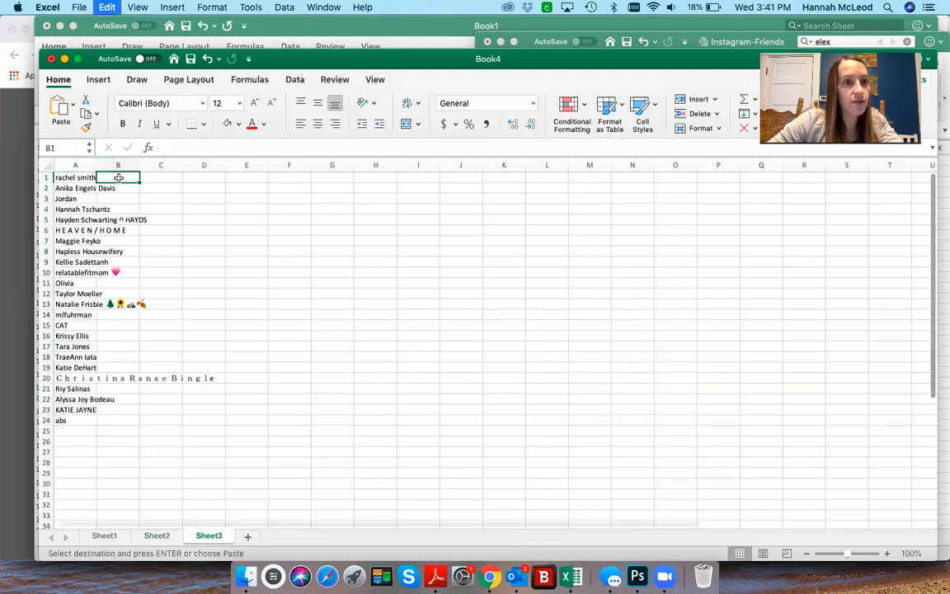
key("super+v")
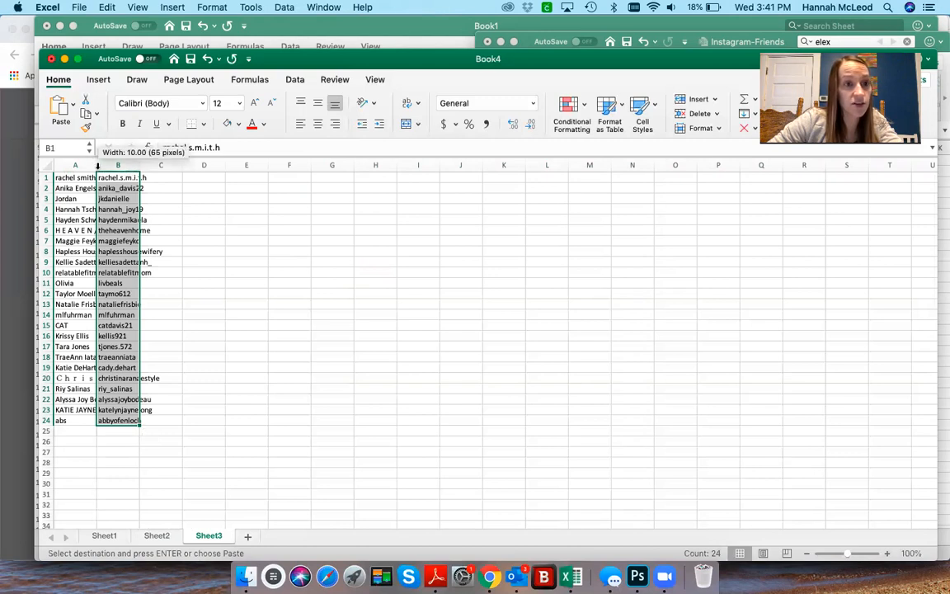
double_click(97, 166)
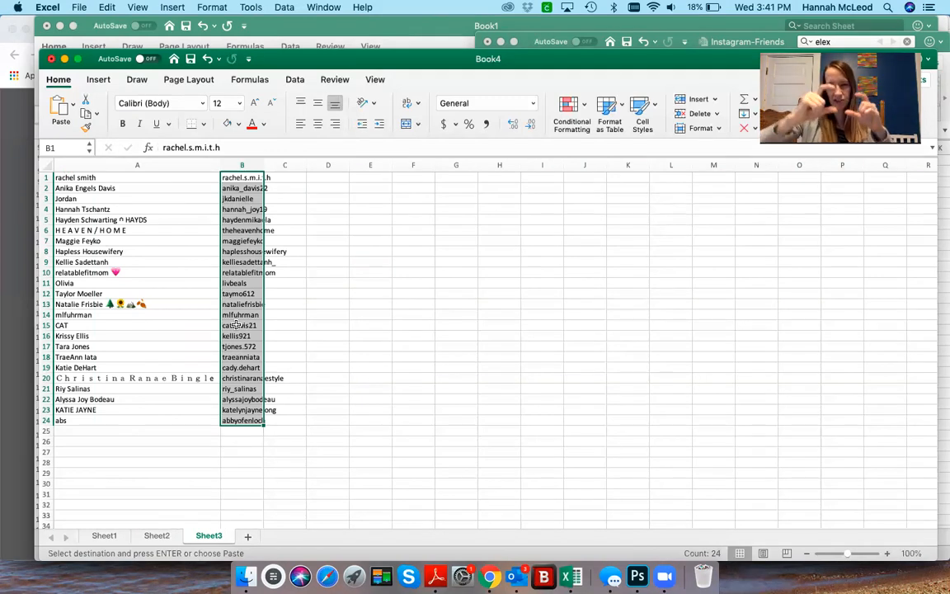
left_click(253, 367)
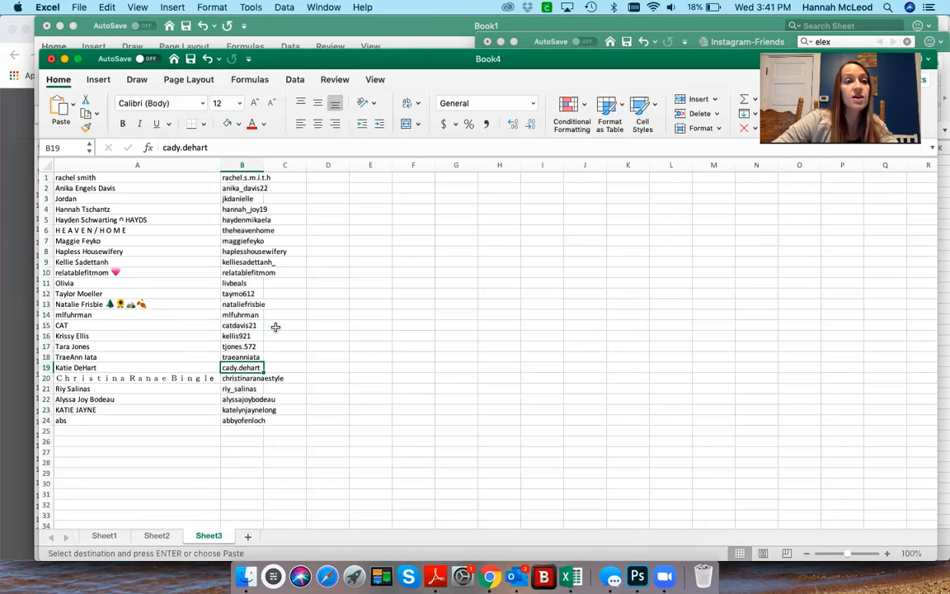
Step: Delete Sheet2 and Sheet1 from the workbook, keeping only Sheet3
left_click(157, 536)
right_click(157, 537)
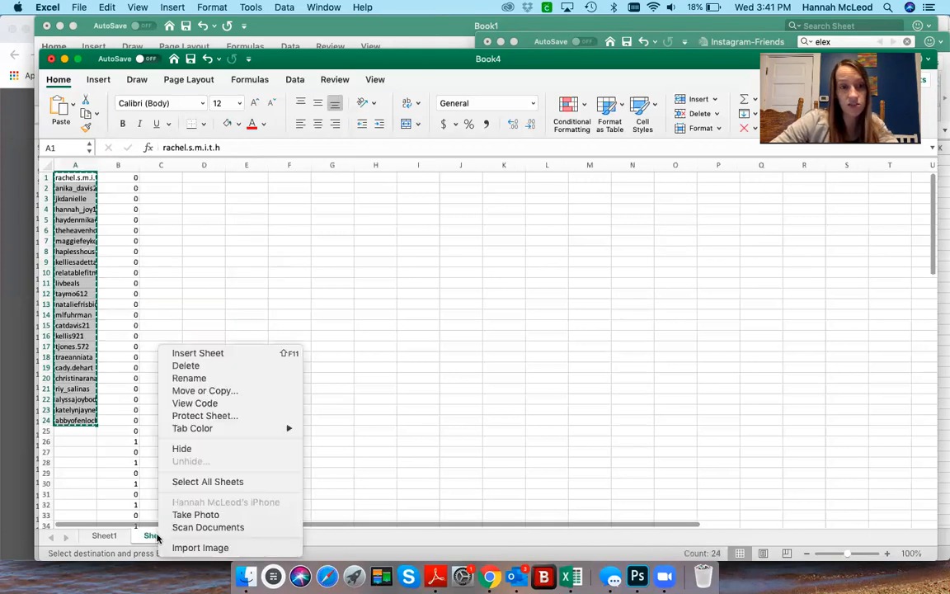
left_click(183, 366)
left_click(571, 210)
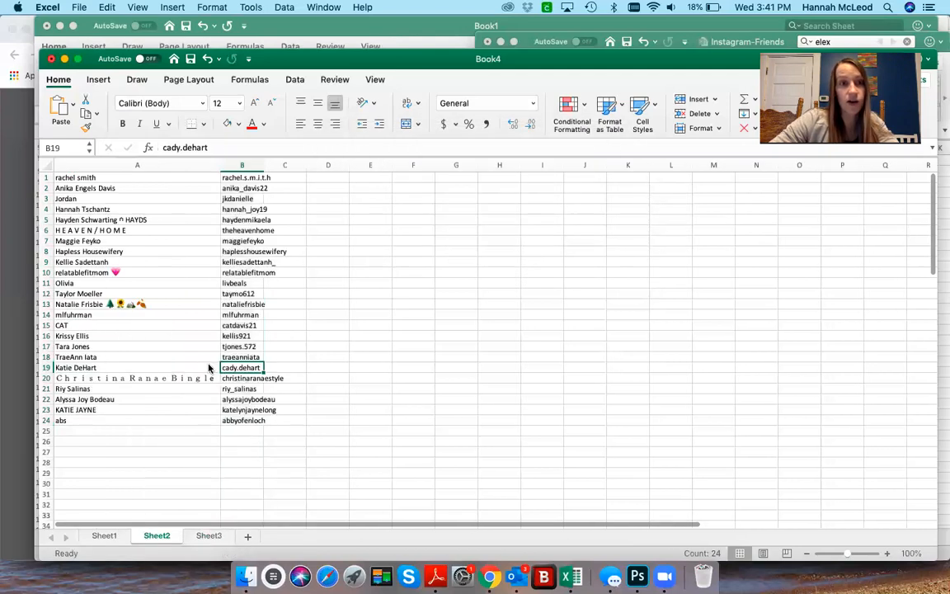
left_click(103, 536)
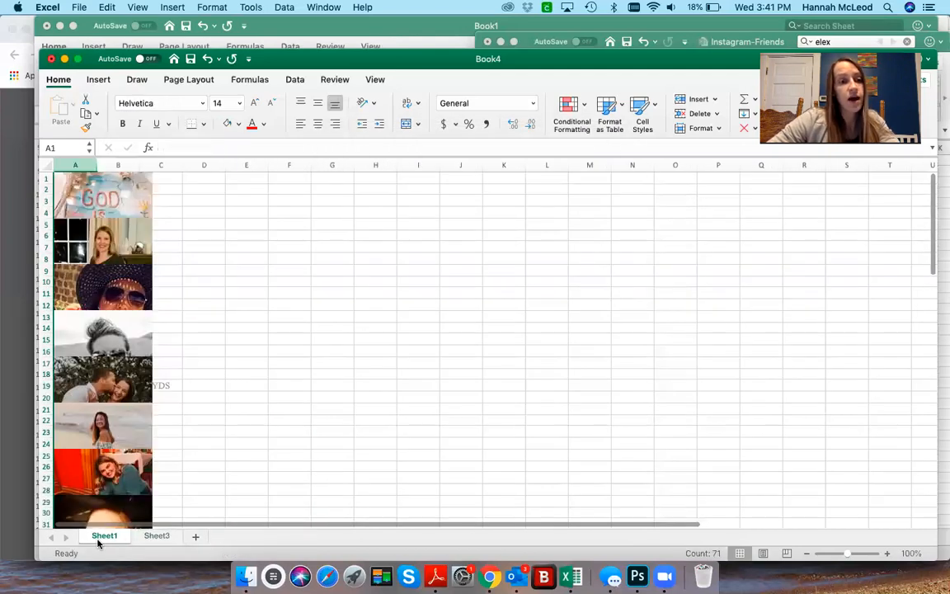
right_click(97, 538)
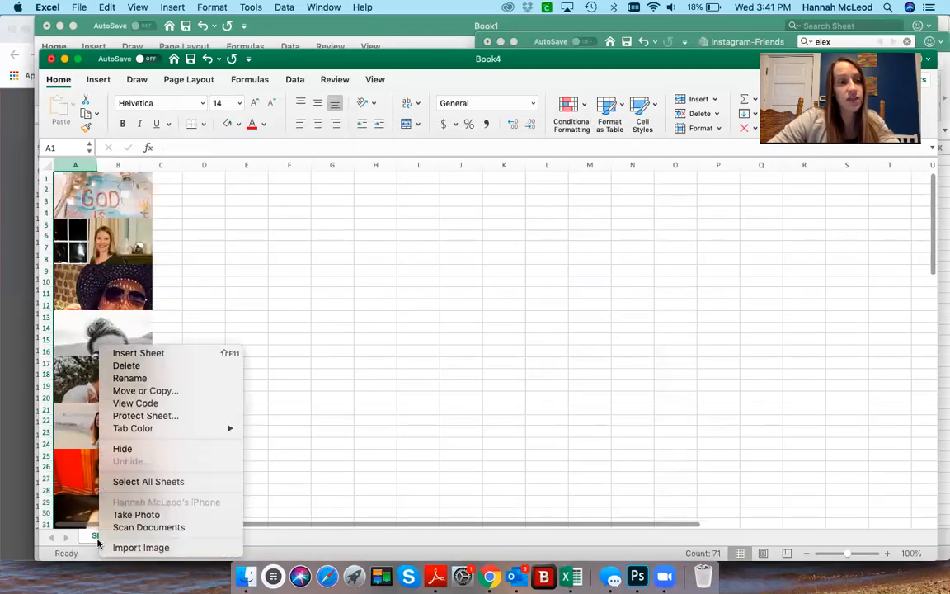
left_click(143, 369)
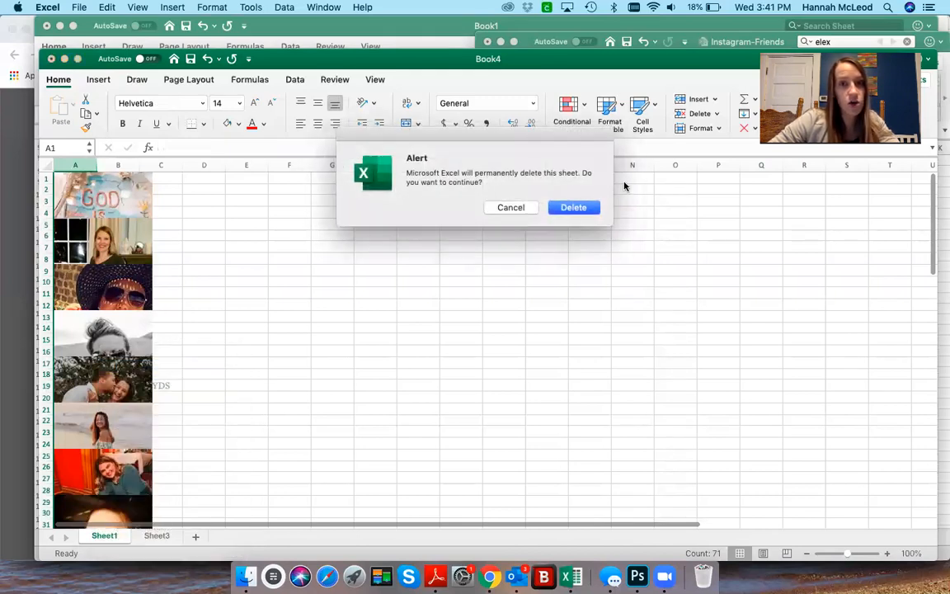
left_click(580, 213)
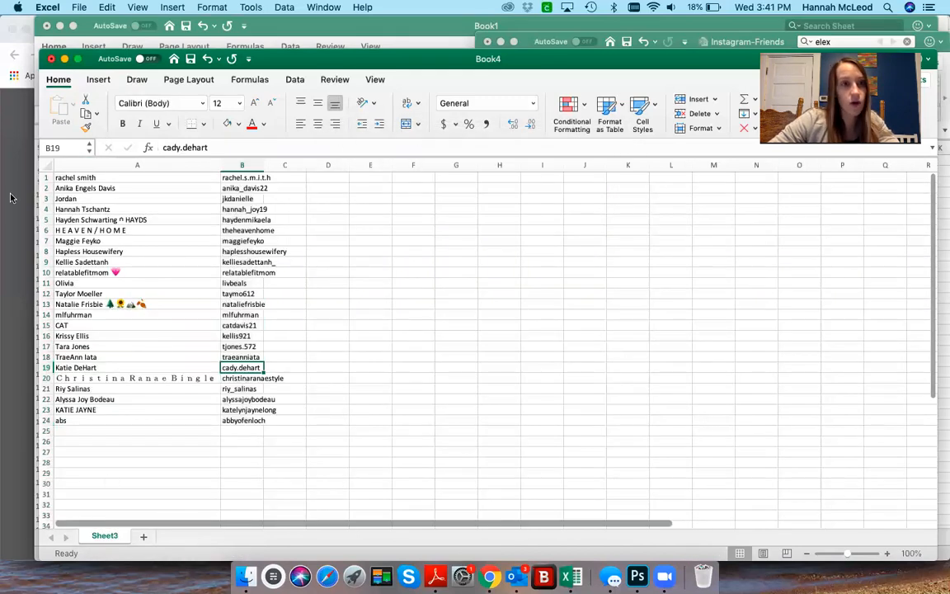
Step: Insert a new row above the first row and enter the headers Name in A1 and Handle in B1
left_click(41, 177)
right_click(42, 178)
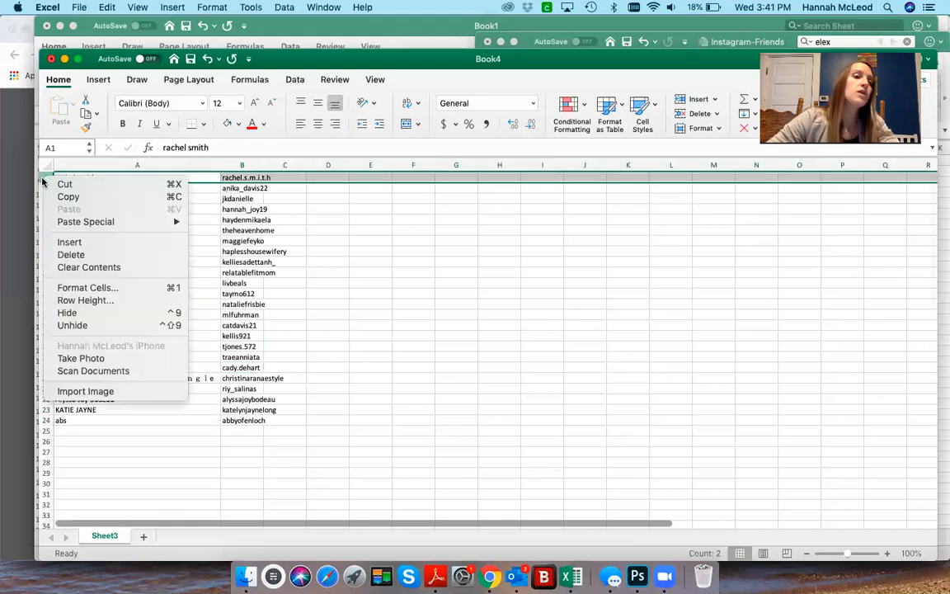
left_click(71, 242)
type("Name")
key("Tab")
type("Handle")
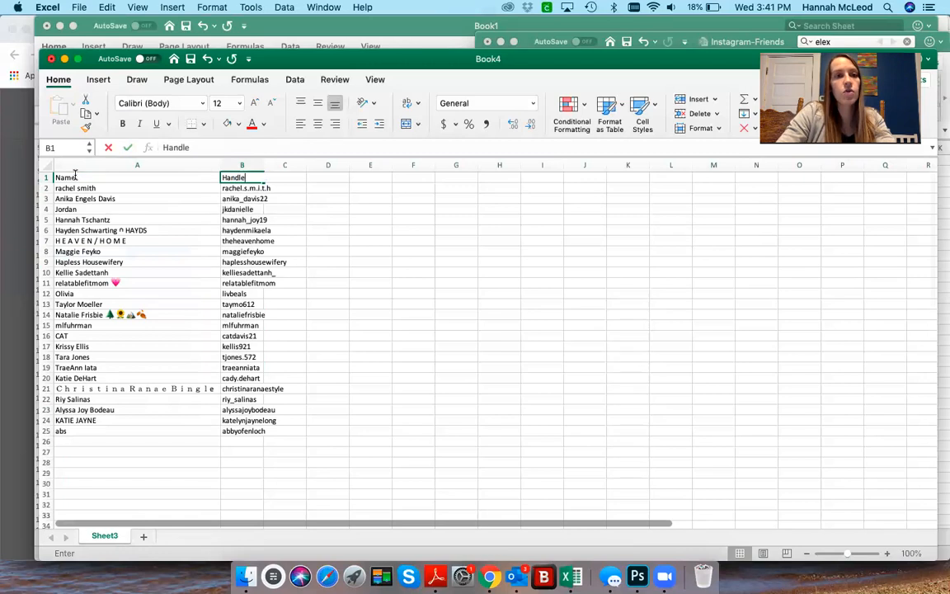
key("Tab")
Step: Make header row 1 bold and freeze the top row
left_click(45, 177)
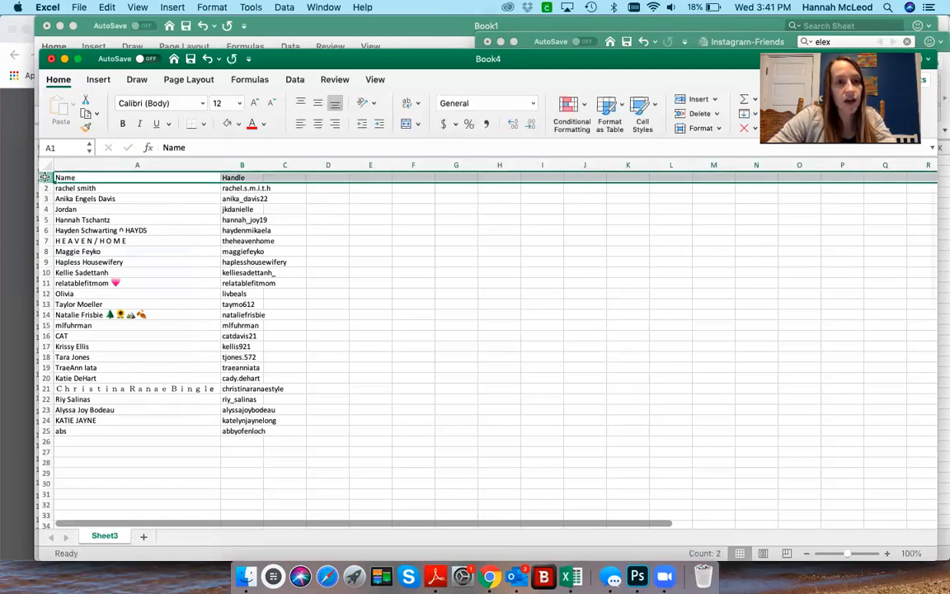
left_click(122, 123)
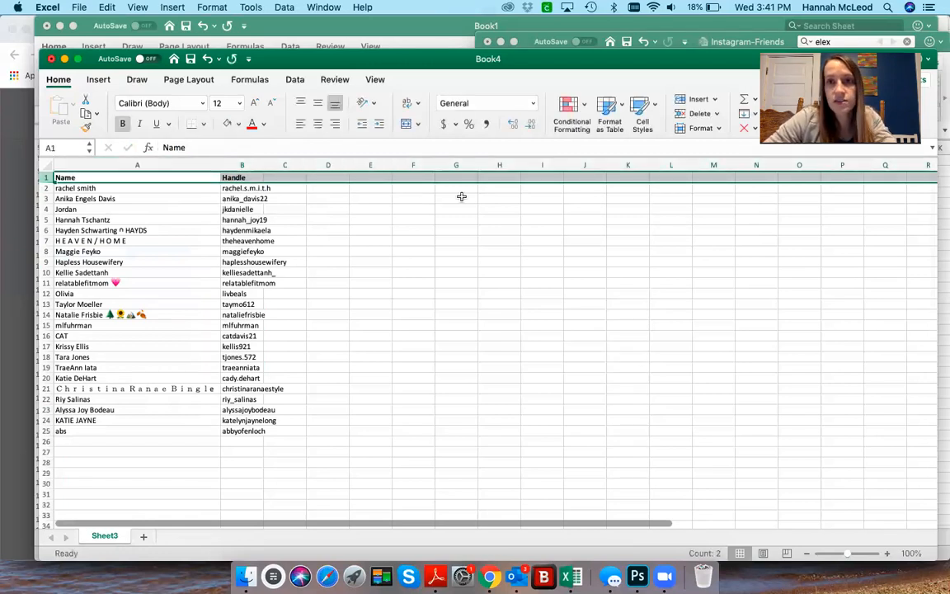
left_click(375, 79)
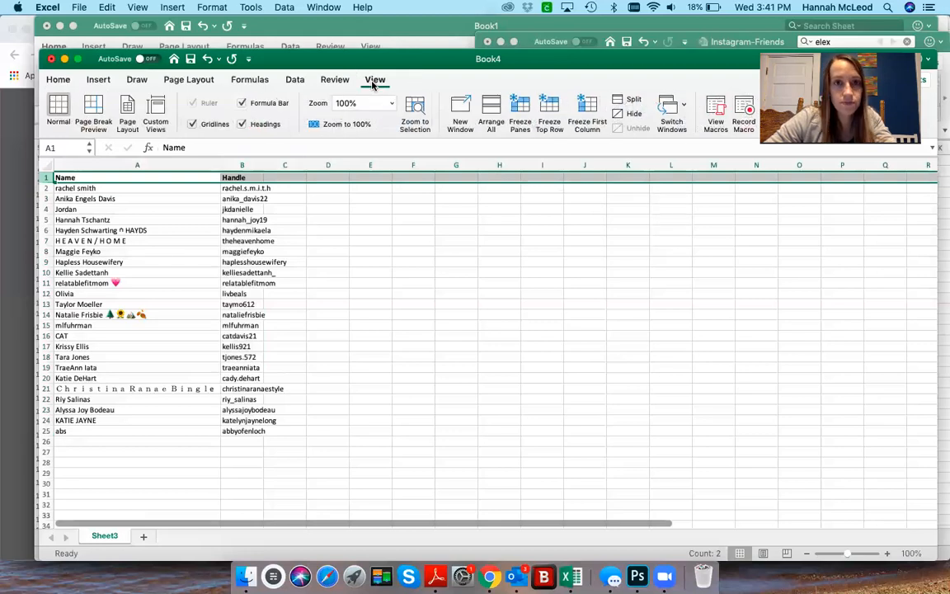
left_click(549, 109)
scroll(257, 304, "down", 4)
scroll(257, 305, "up", 1)
scroll(257, 304, "up", 3)
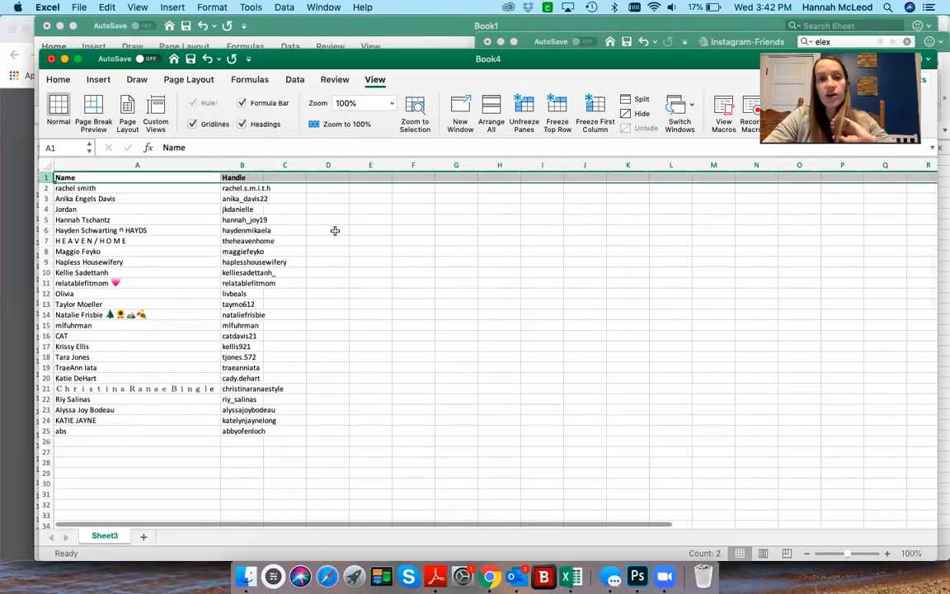
Step: Widen column B to fit the handles and add the headers Give Info in C1 and NOTES in D1
left_click_drag(269, 162, 289, 162)
left_click(315, 179)
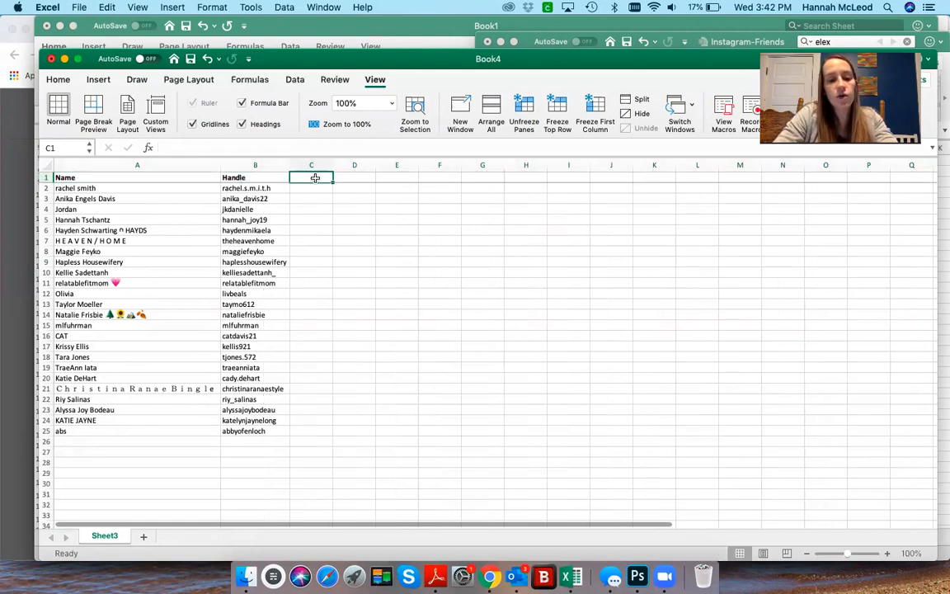
type("Give")
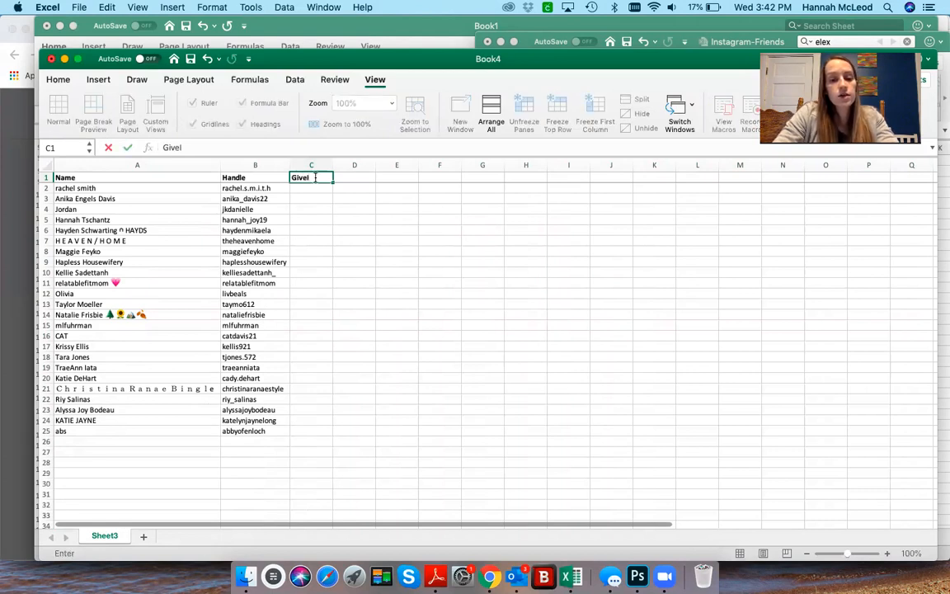
type(" Info")
key("Tab")
type("NOTES")
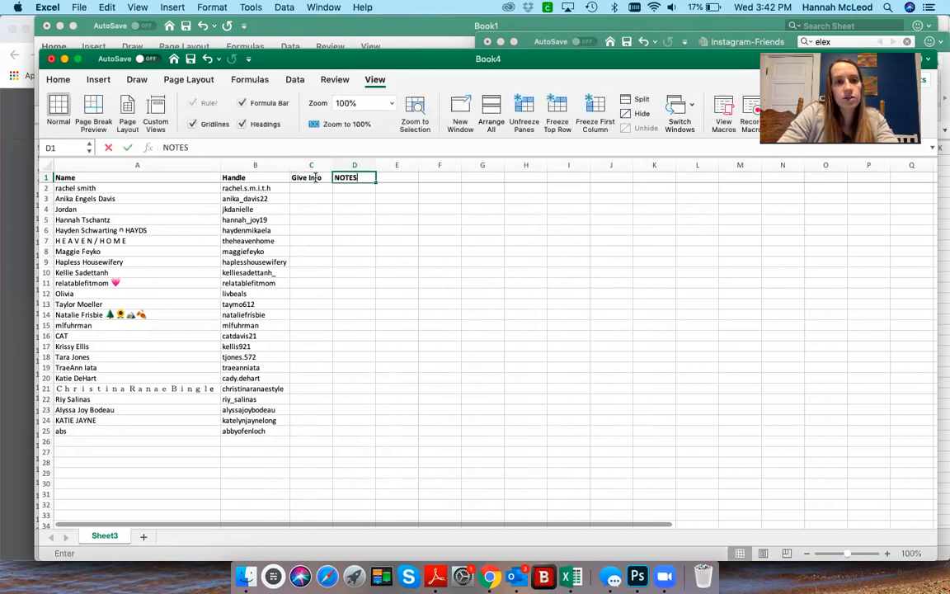
key("Return")
Step: Mark cells C2 and C4 in the Give Info column with an x
key("Left")
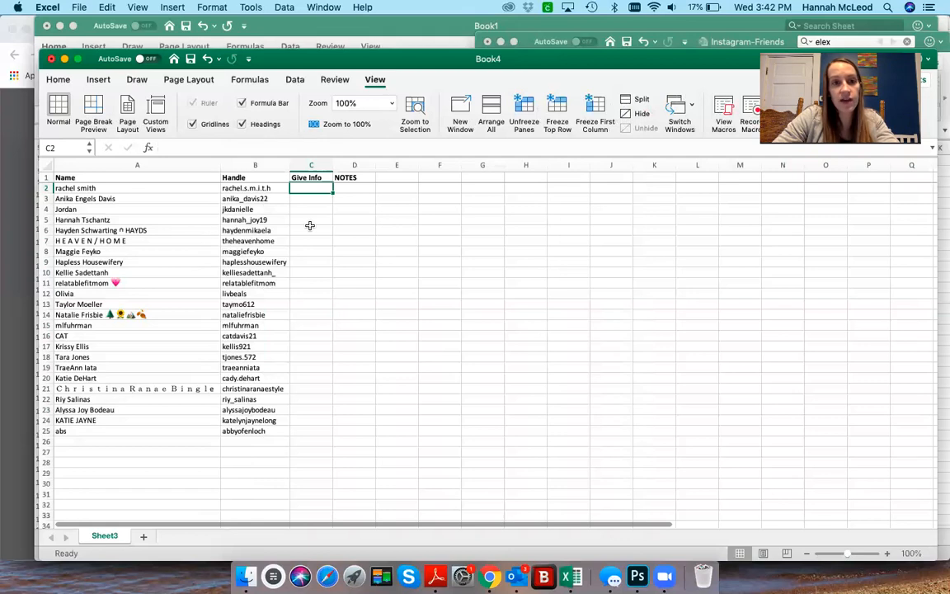
type("x")
key("Return")
key("Return")
type("x")
key("Return")
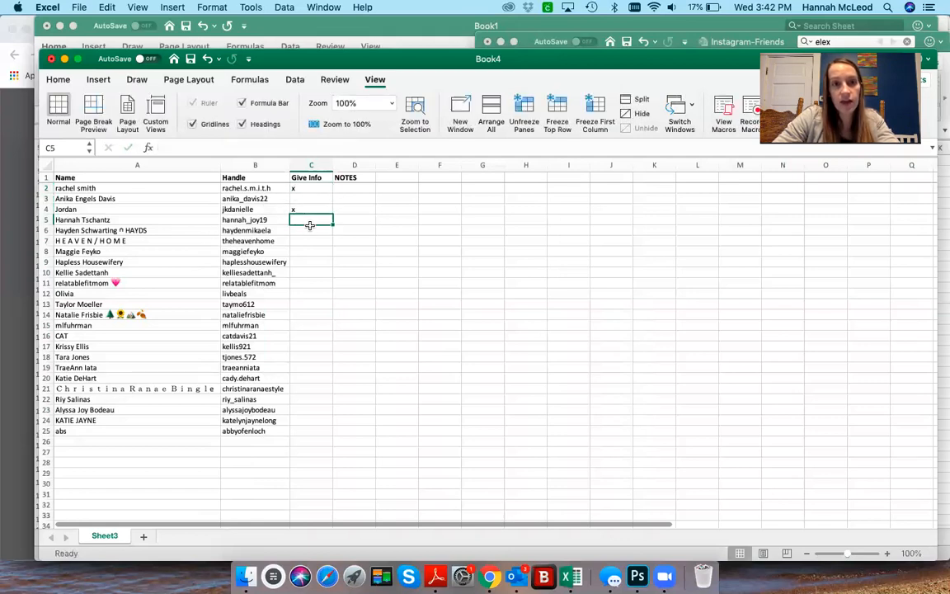
Step: Set up a Text that Contains highlight rule on column C for cells containing x
left_click(311, 165)
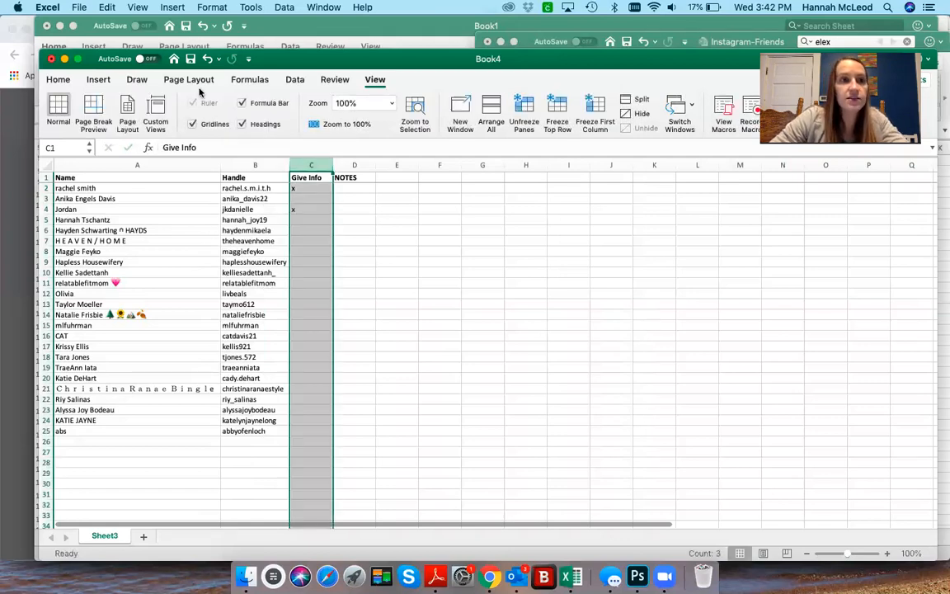
left_click(59, 80)
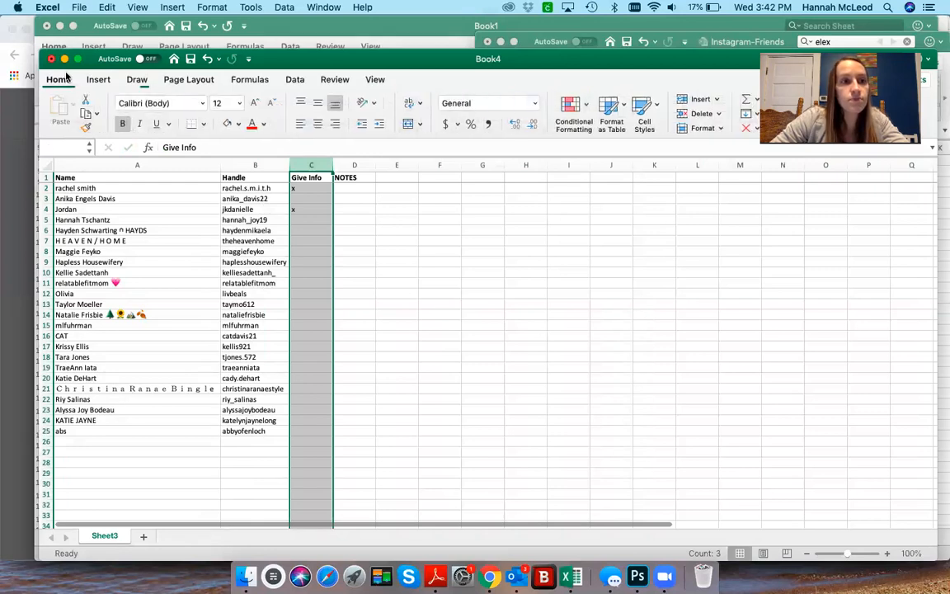
left_click(586, 110)
mouse_move(606, 130)
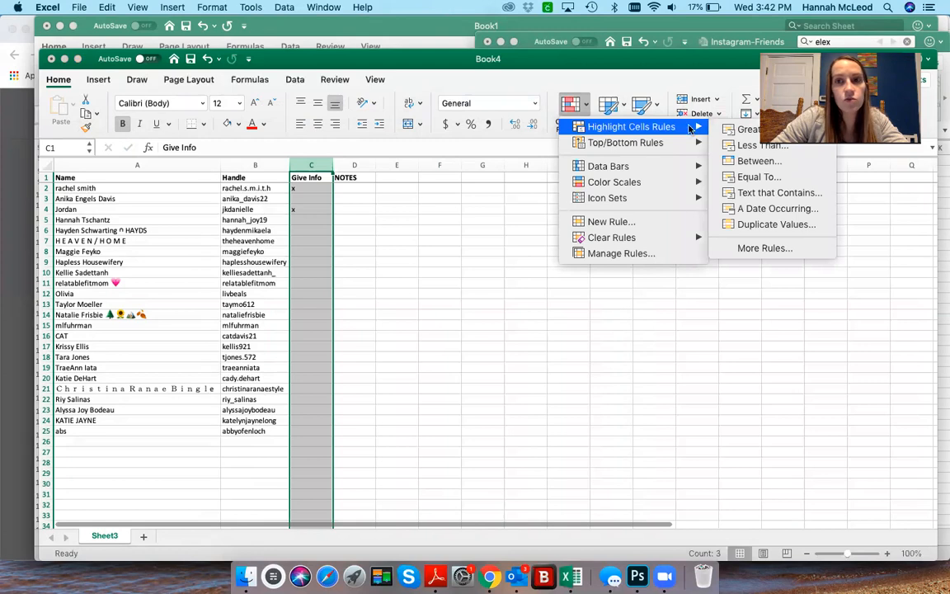
left_click(764, 194)
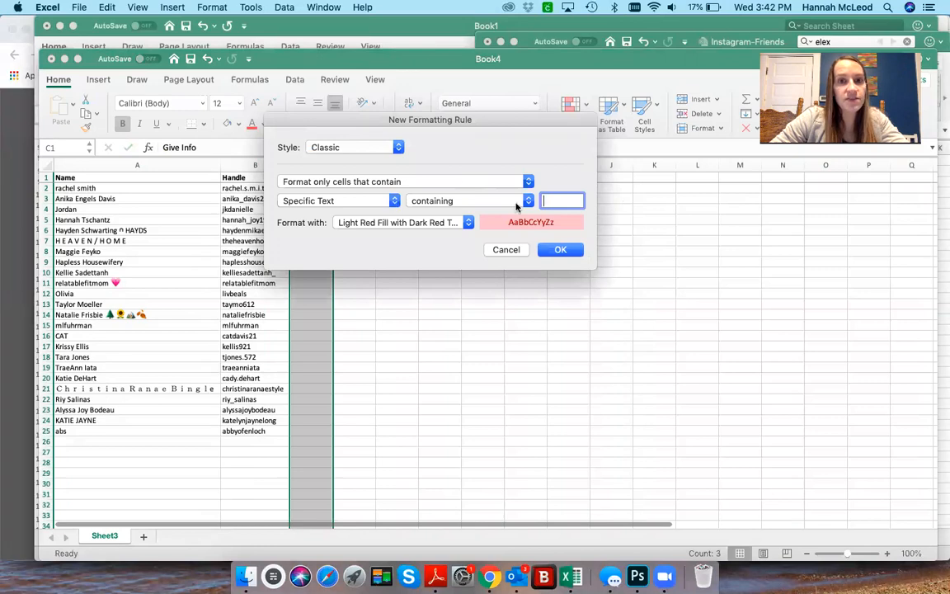
type("x")
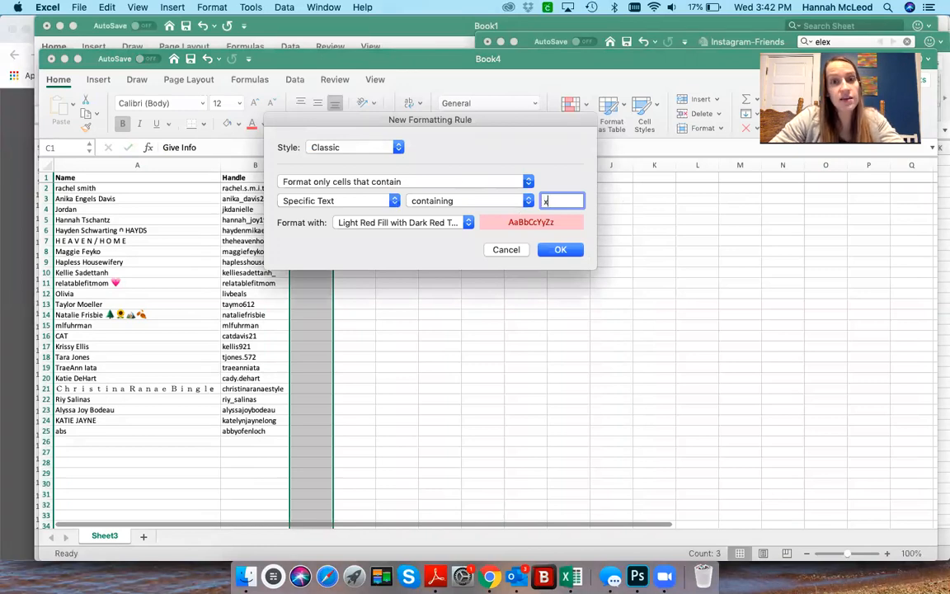
Step: Give the formatting rule a custom format with a green background fill and bold font
left_click(468, 224)
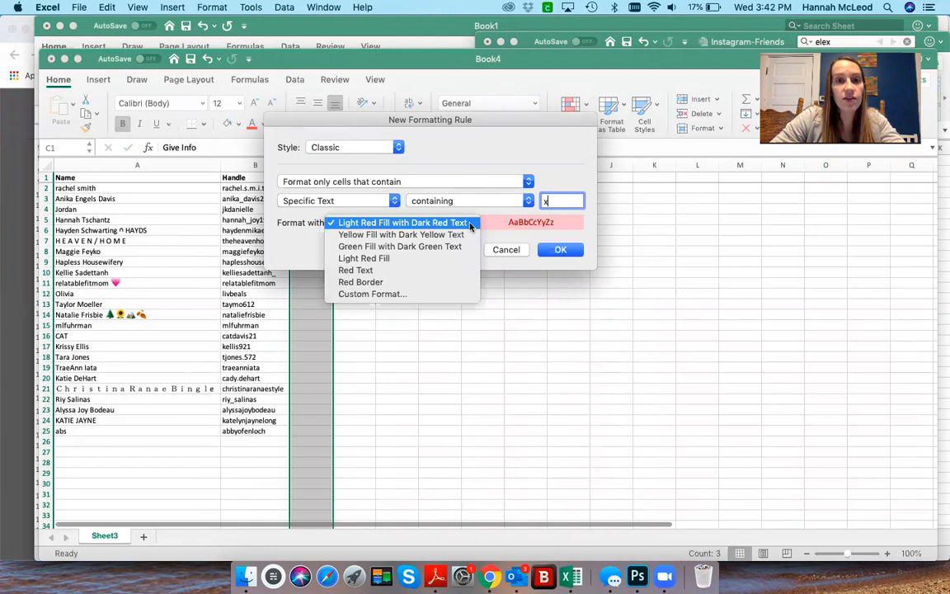
left_click(417, 296)
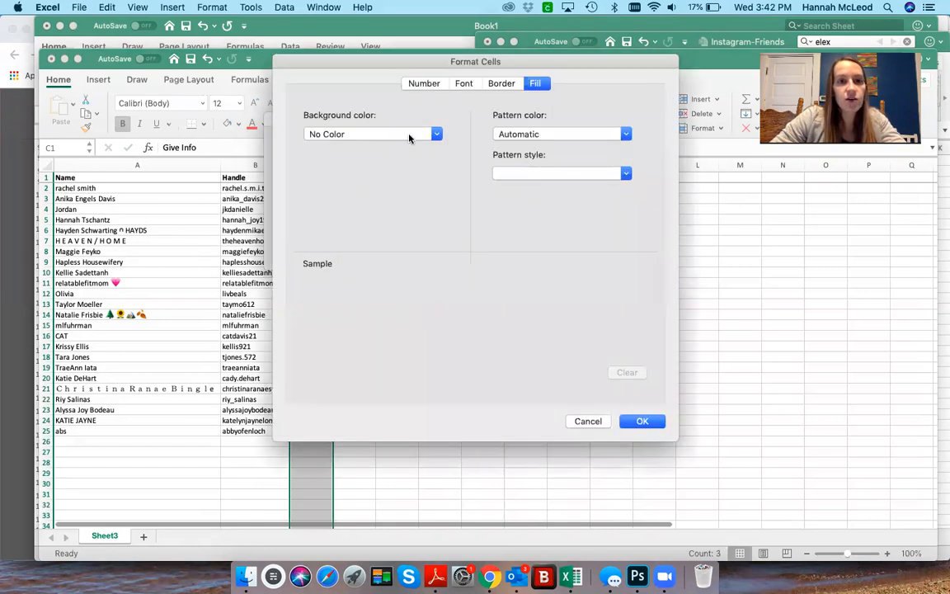
left_click(368, 132)
left_click(423, 234)
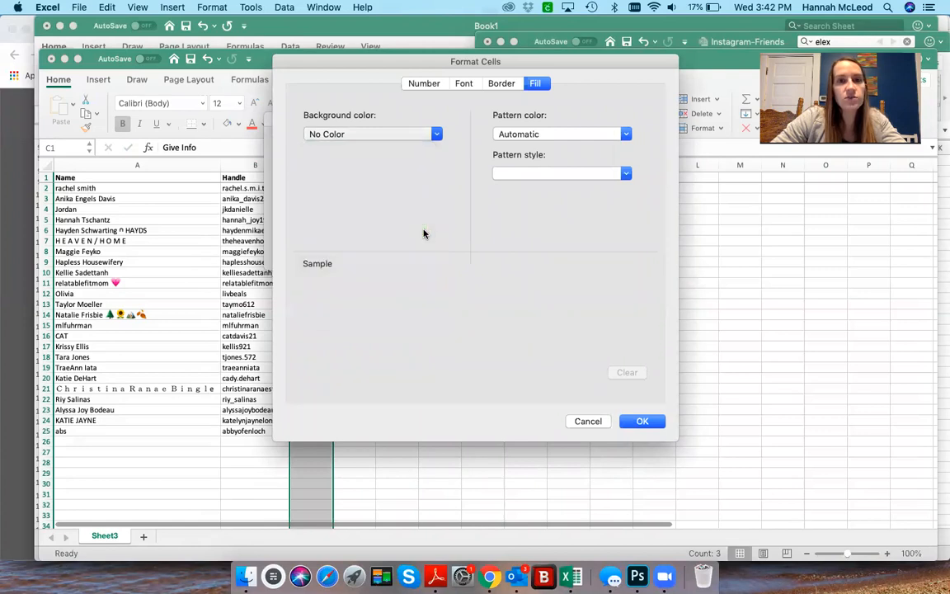
left_click(464, 84)
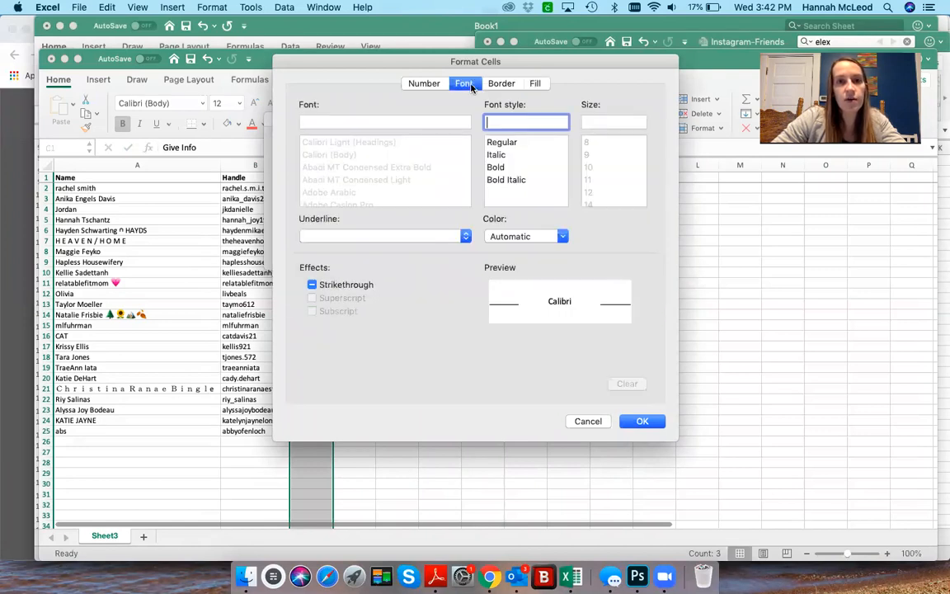
left_click(502, 168)
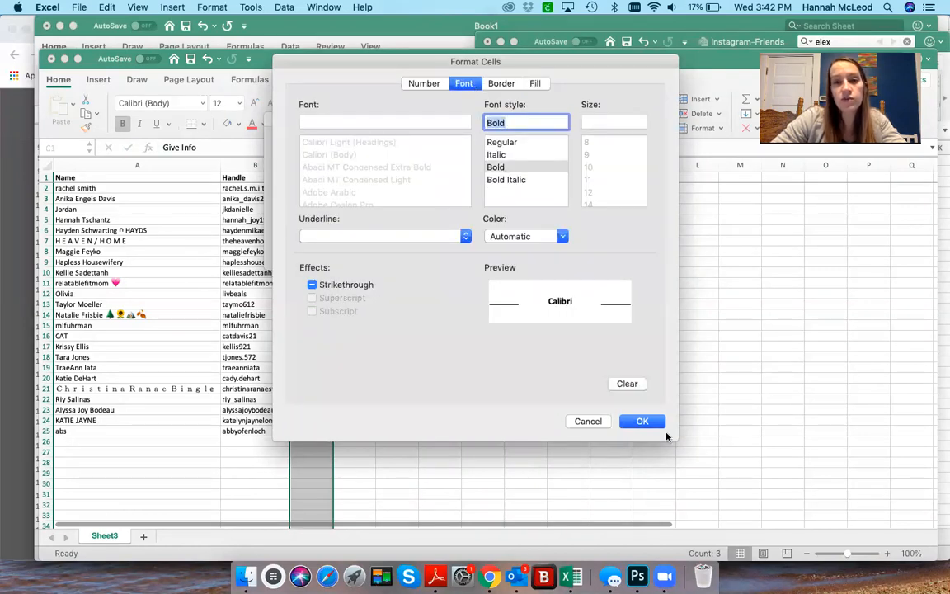
left_click(645, 423)
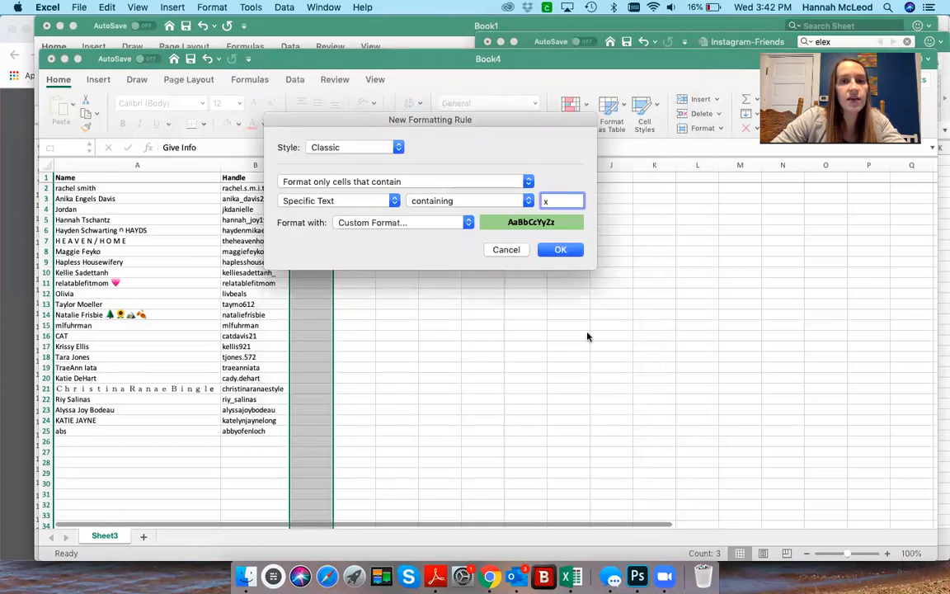
Step: Apply the Give Info highlight rule, and set up a rule on the NOTES column that formats cells with No Blanks
left_click(556, 249)
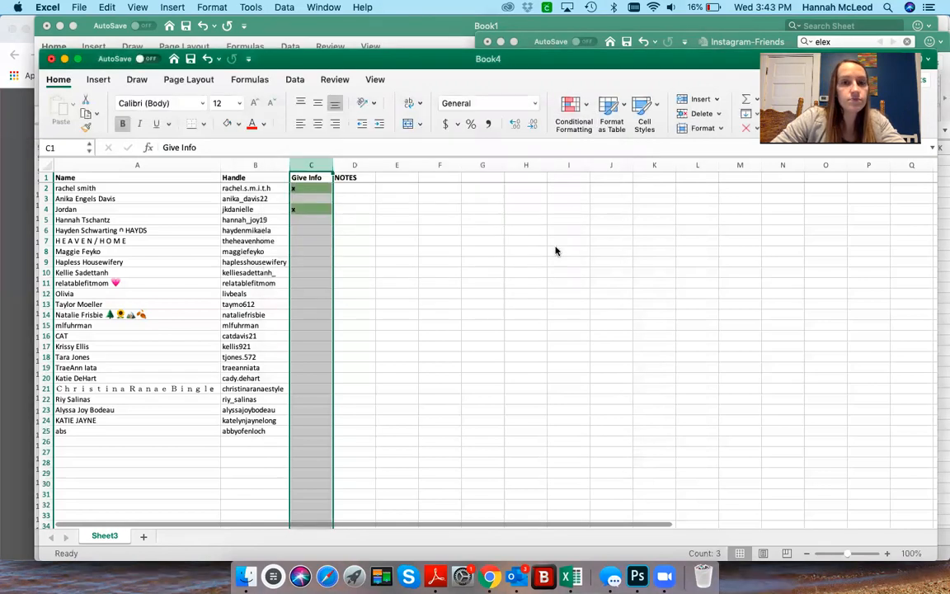
left_click(353, 165)
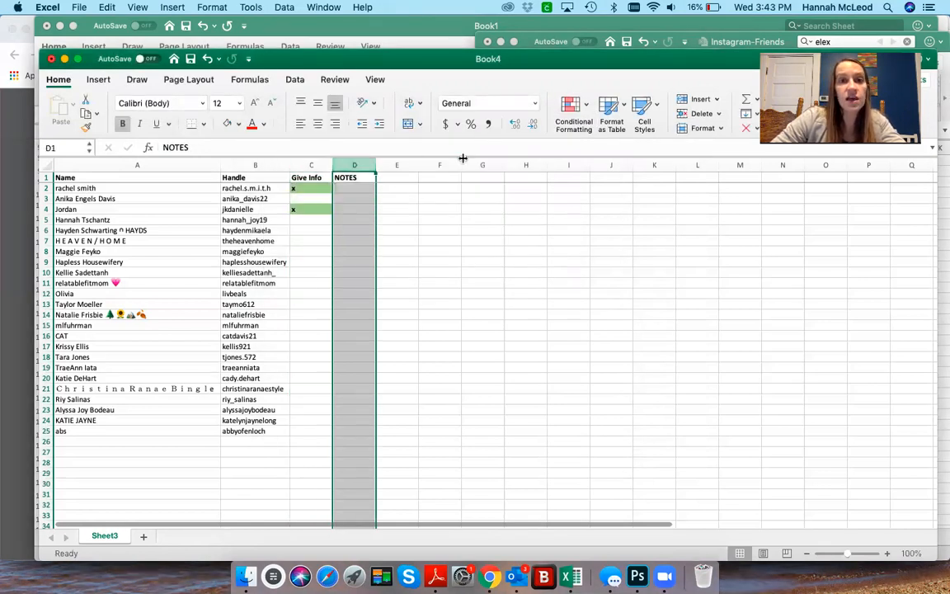
left_click(589, 108)
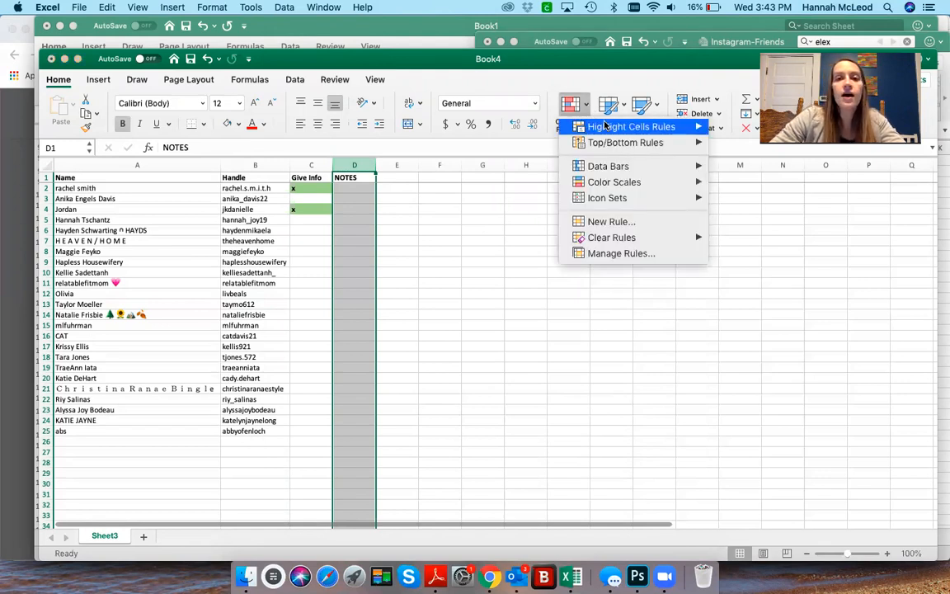
mouse_move(606, 127)
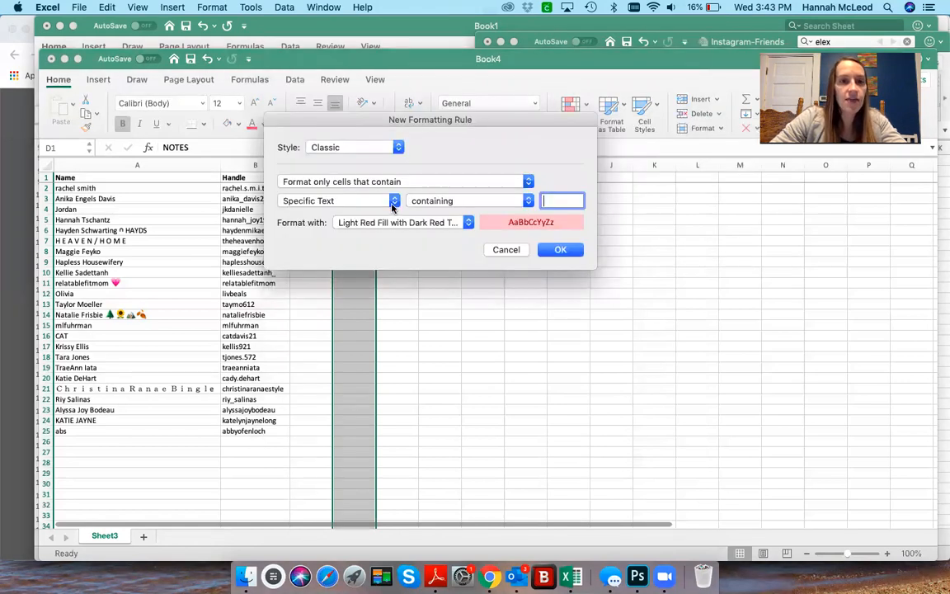
left_click(394, 200)
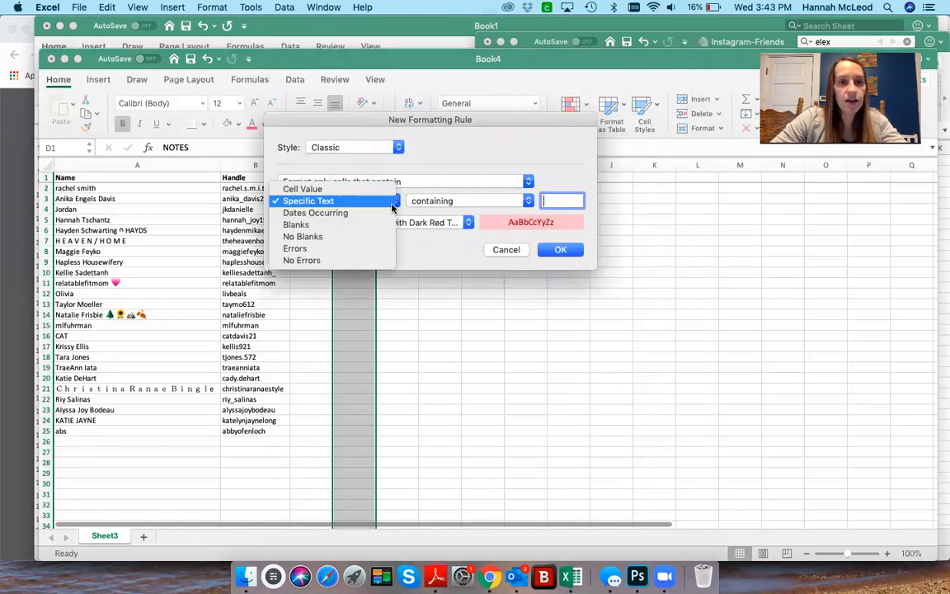
left_click(341, 238)
left_click(468, 223)
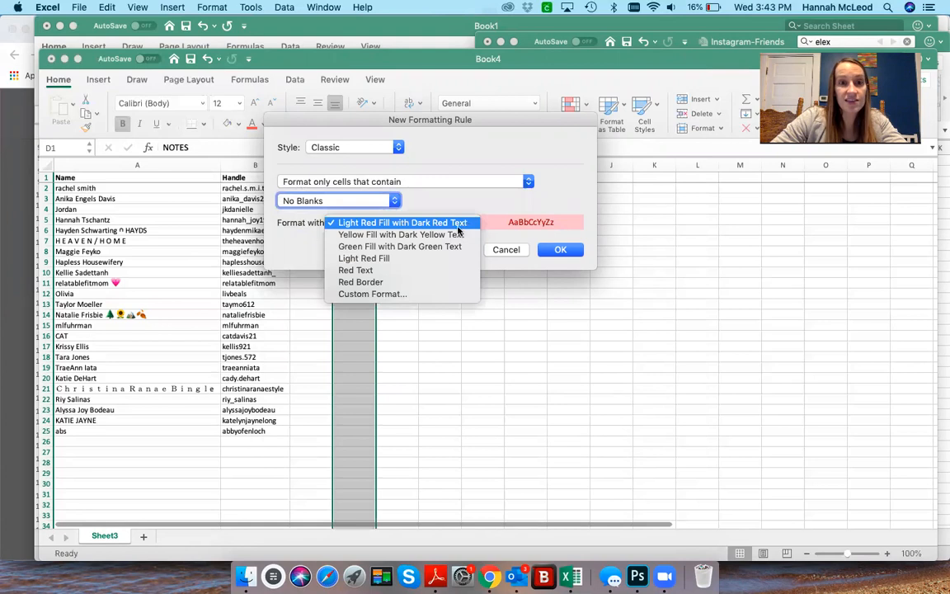
Step: Give the No Blanks rule a custom format with a light gold background fill and apply it to the NOTES column
left_click(375, 299)
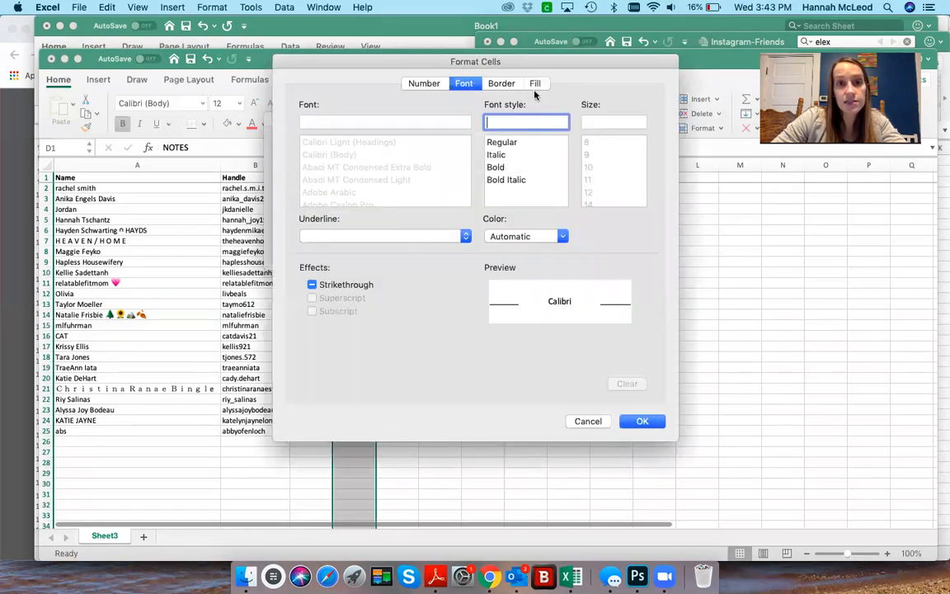
left_click(536, 83)
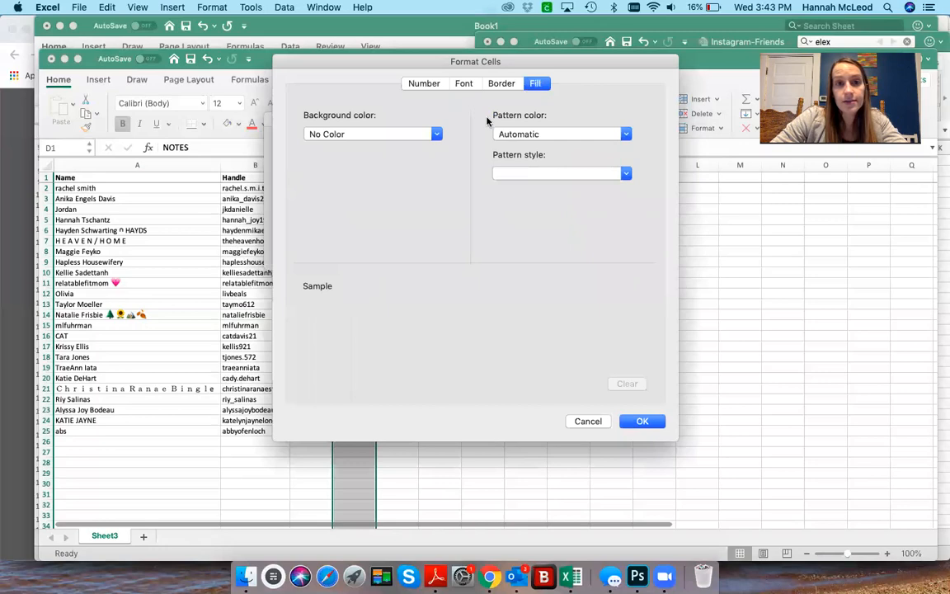
left_click(437, 134)
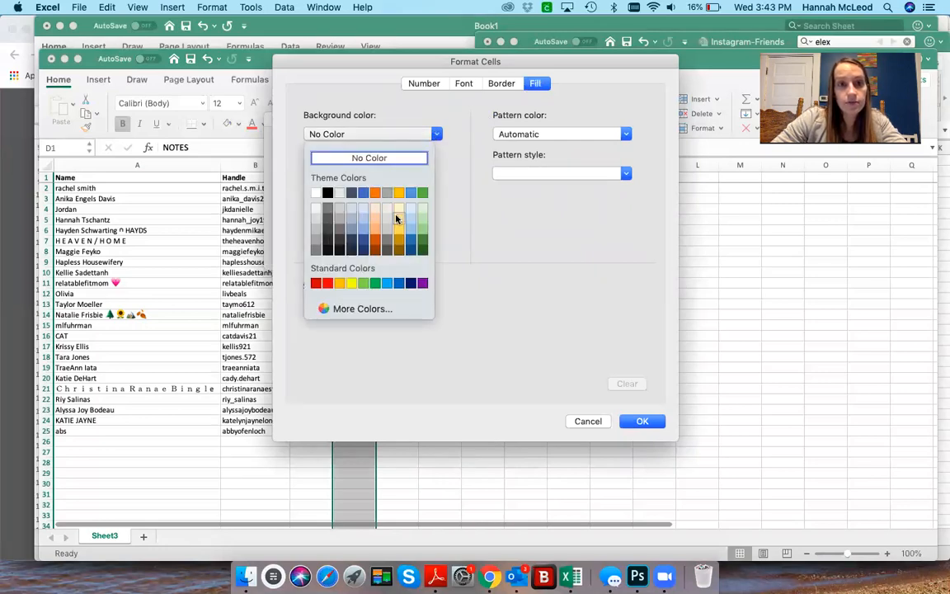
left_click(398, 216)
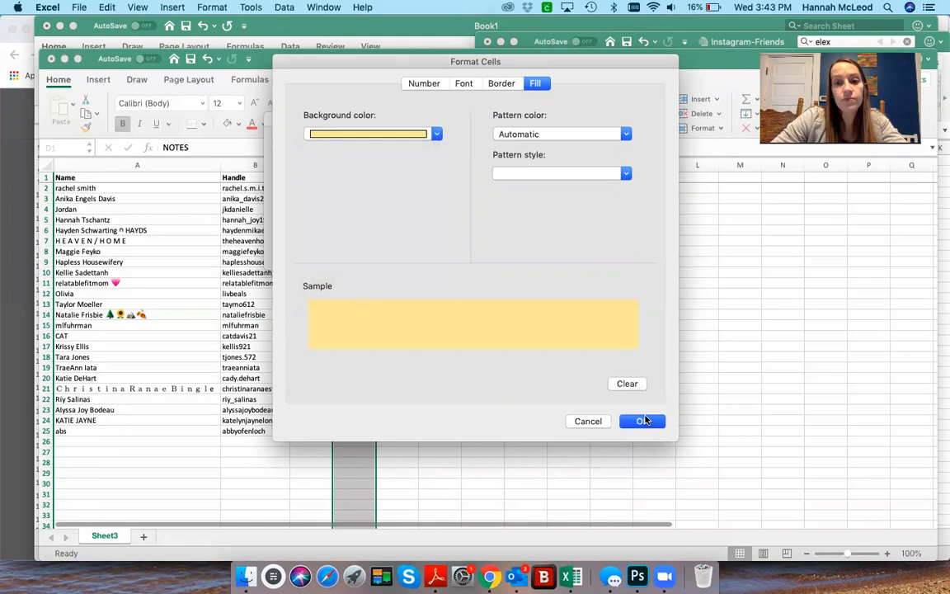
left_click(643, 421)
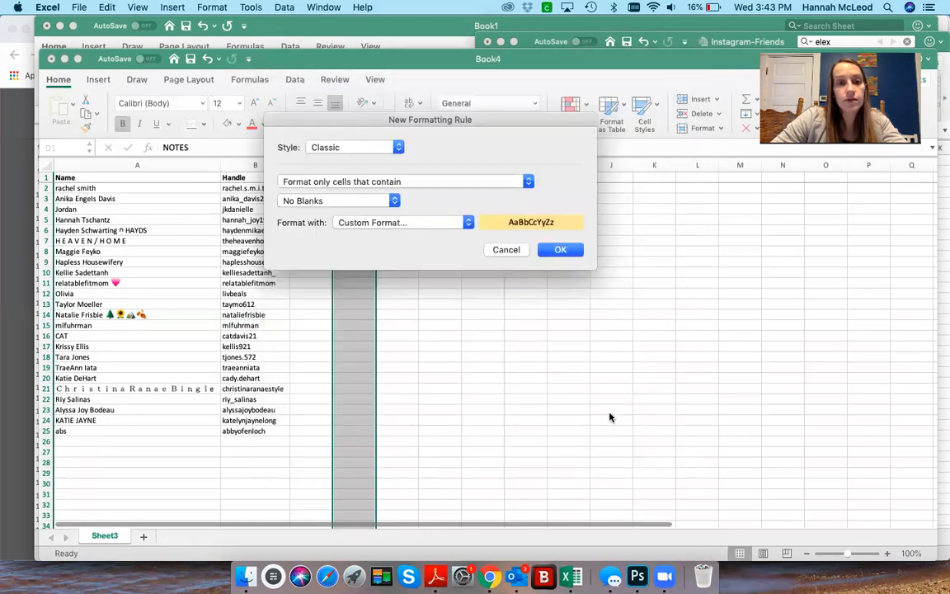
left_click(556, 250)
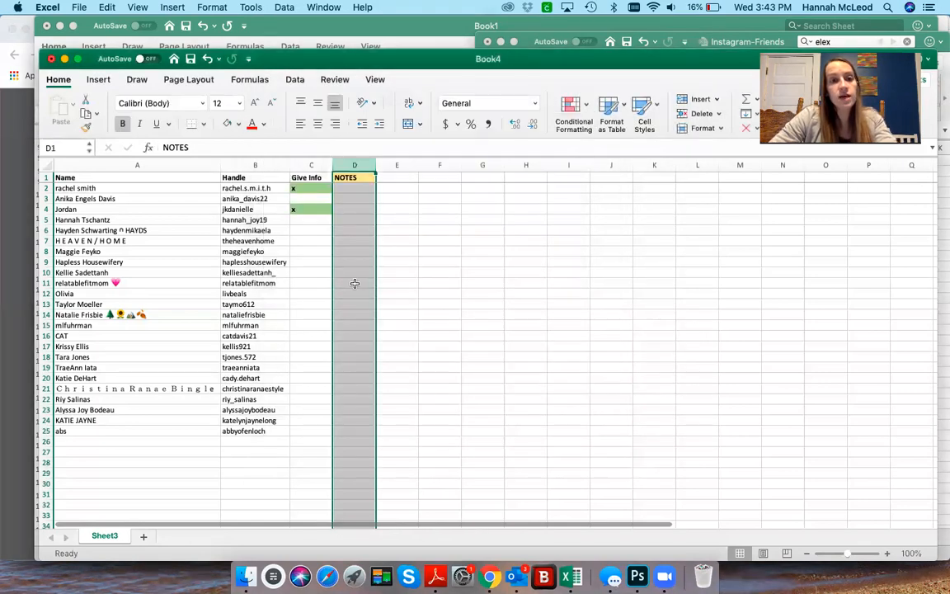
Step: Fill the NOTES column with test entries: dhsudh in D11, dhskfhd in D13 and hfkdjhsfkjd in D14
left_click(354, 283)
type("dhsudh")
key("Return")
key("Return")
type("dhskfhd")
key("Return")
type("hfkdjhsfkjd")
key("Return")
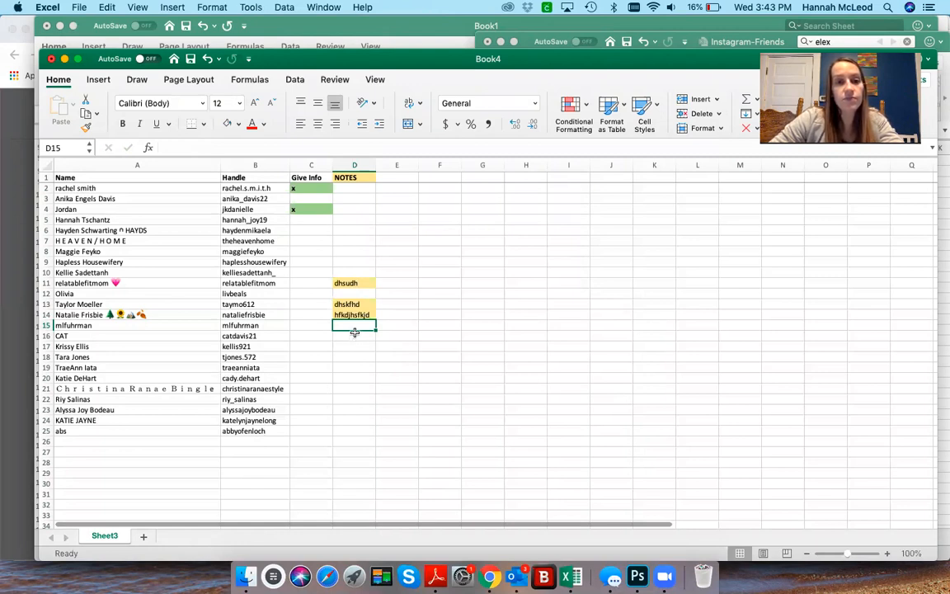
Step: Add a highlight rule to column D that formats text containing cancel with Light Red Fill with Dark Red Text
left_click(353, 163)
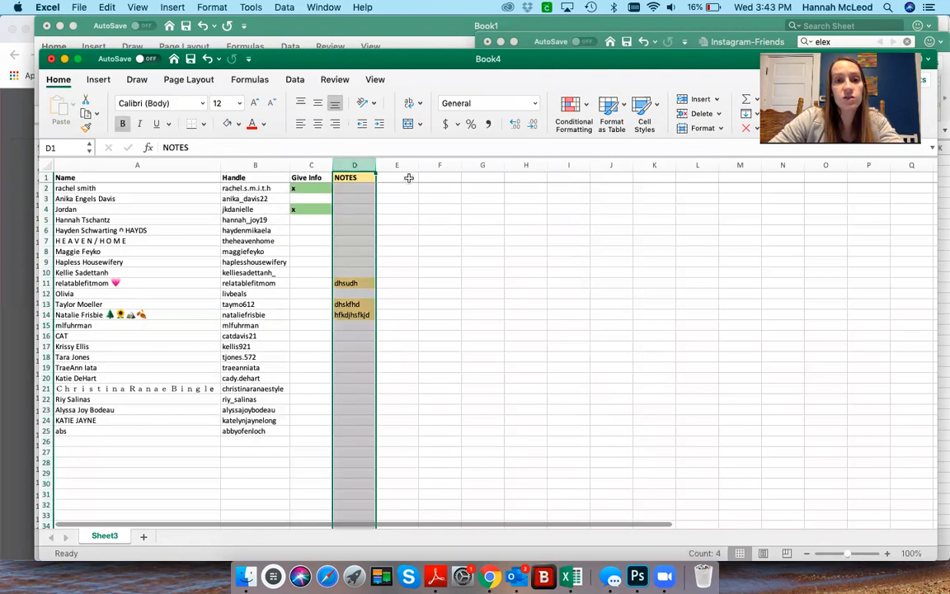
left_click(588, 108)
mouse_move(627, 126)
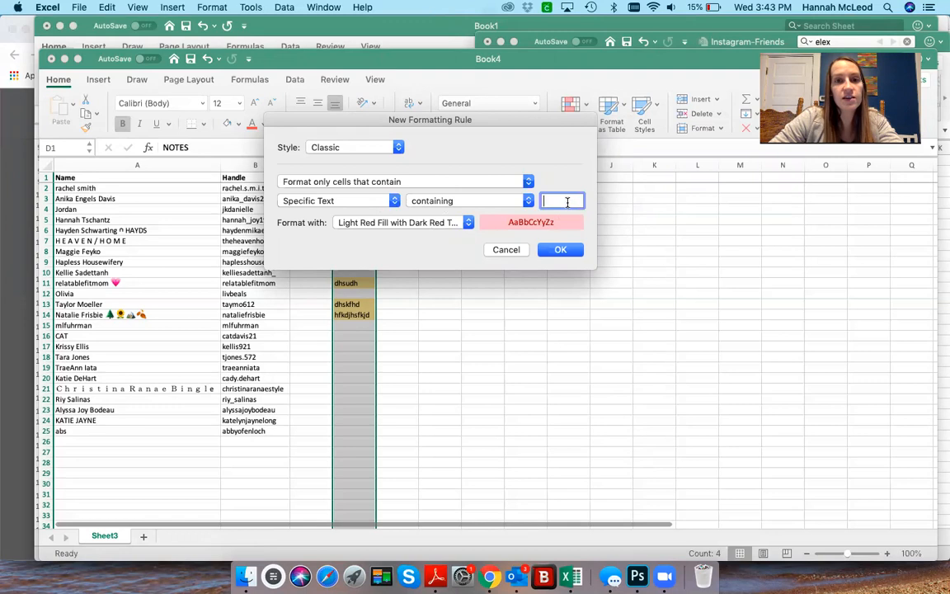
type("cance")
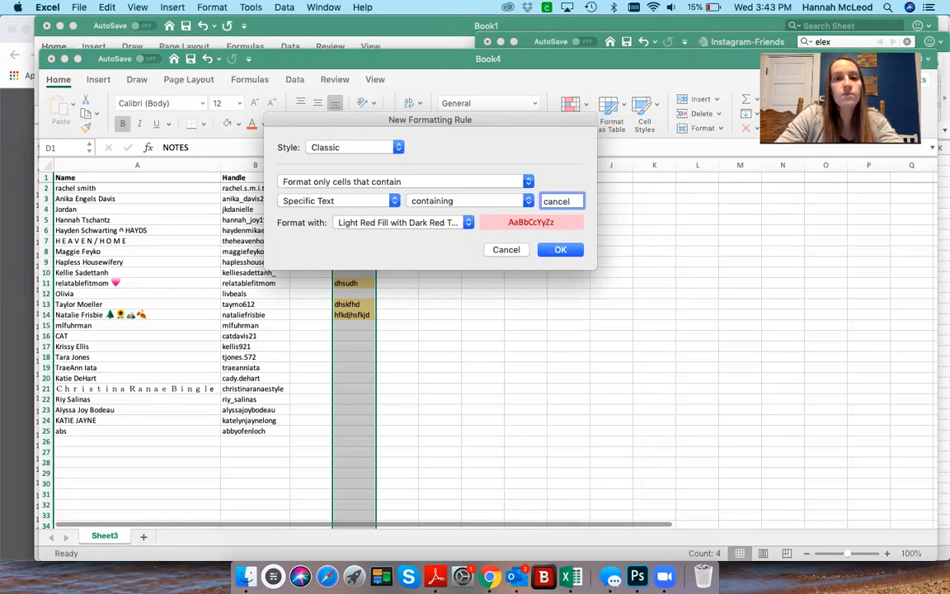
type("l")
key("Return")
Step: Enter the note cancelled in cell D17
left_click(360, 346)
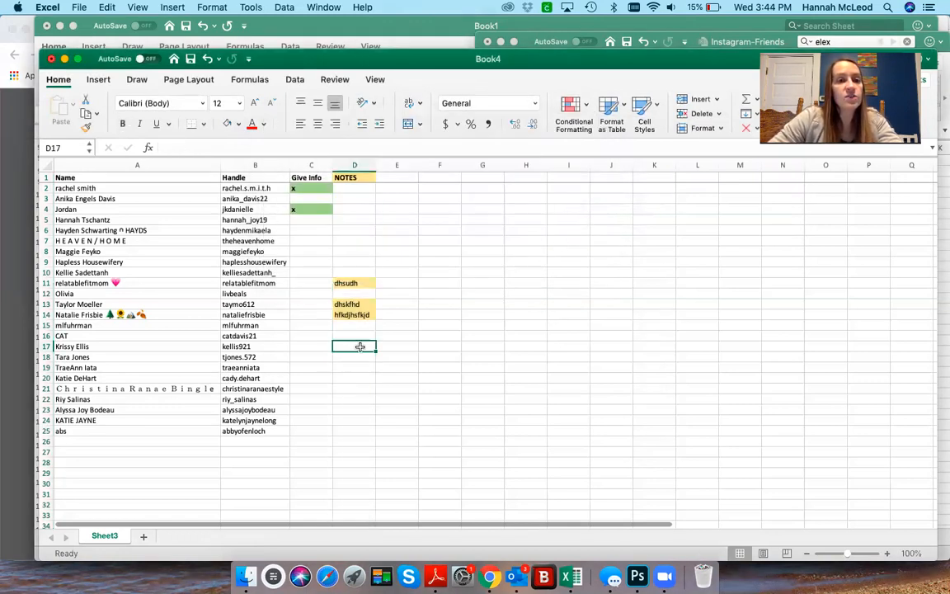
type("cancelled")
key("Return")
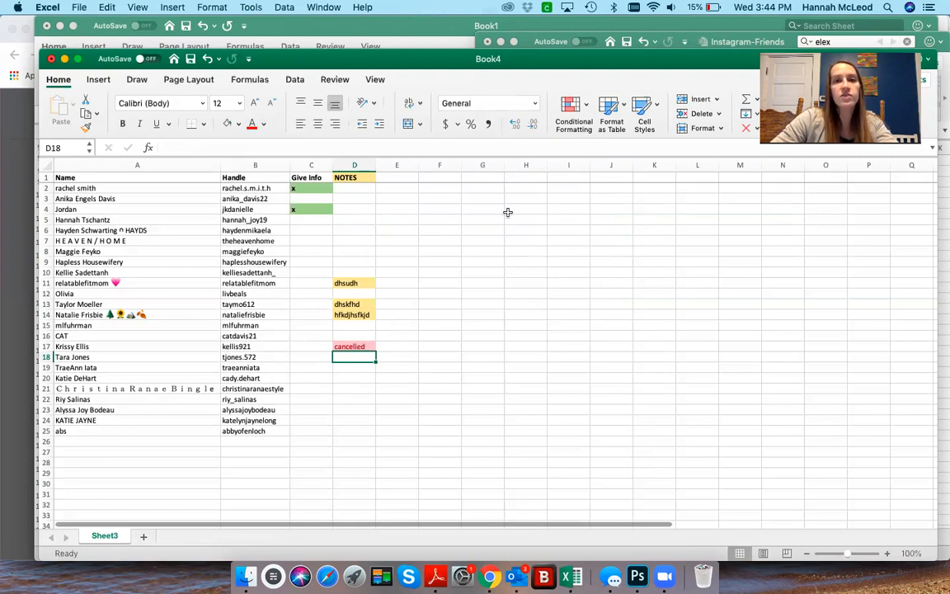
Step: Switch to Sheet1 of the Instagram-Friends workbook and reposition its window to show all the tracking columns
left_click(685, 39)
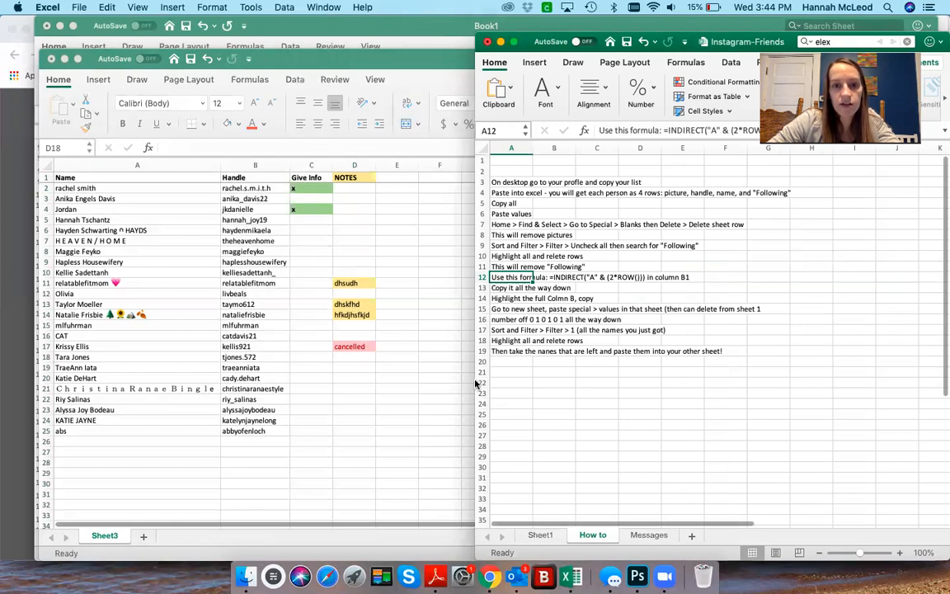
left_click_drag(475, 383, 357, 372)
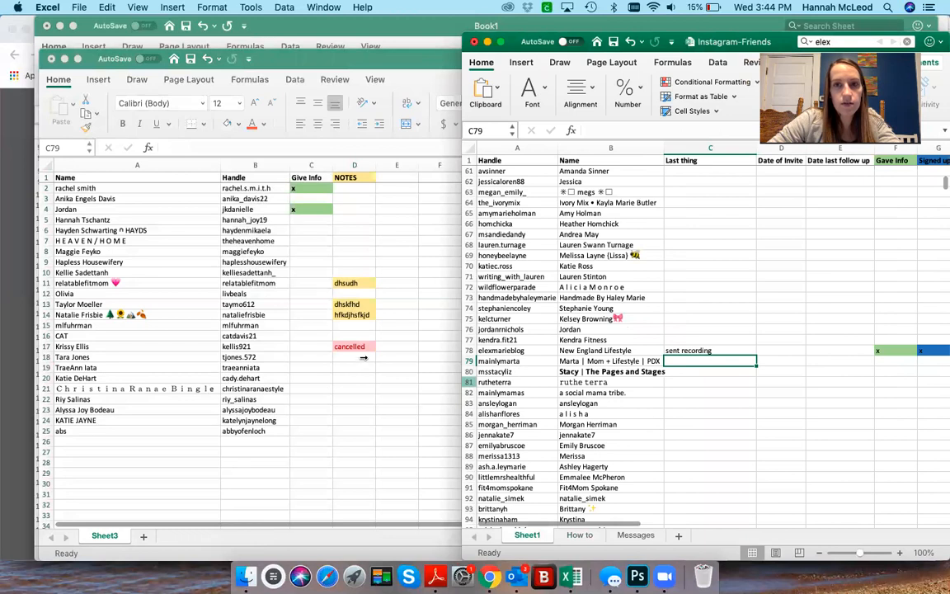
left_click_drag(722, 40, 469, 33)
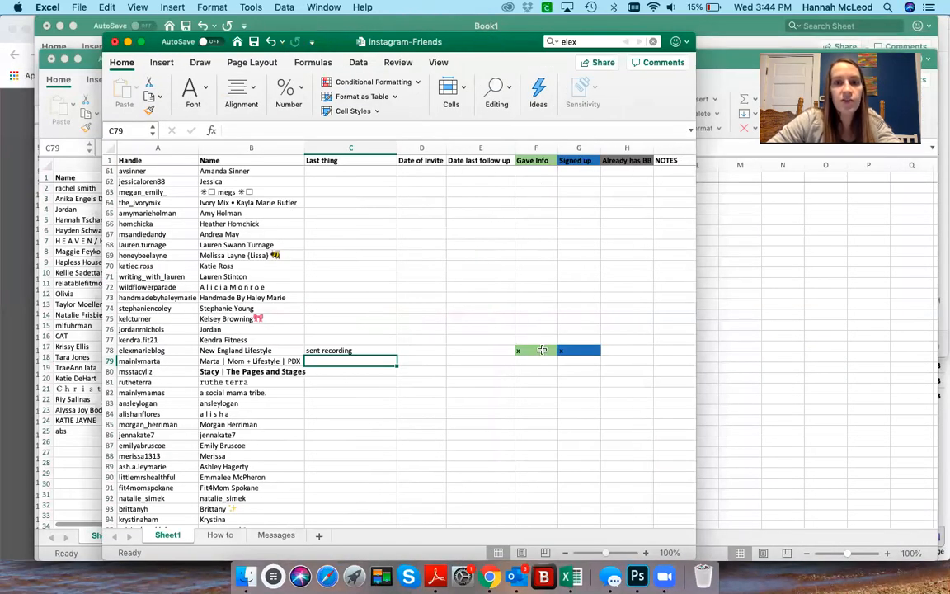
Step: Examine how the Gave Info, Signed up and NOTES columns are marked and colour-coded down the Instagram-Friends contact list
scroll(567, 349, "down", 20)
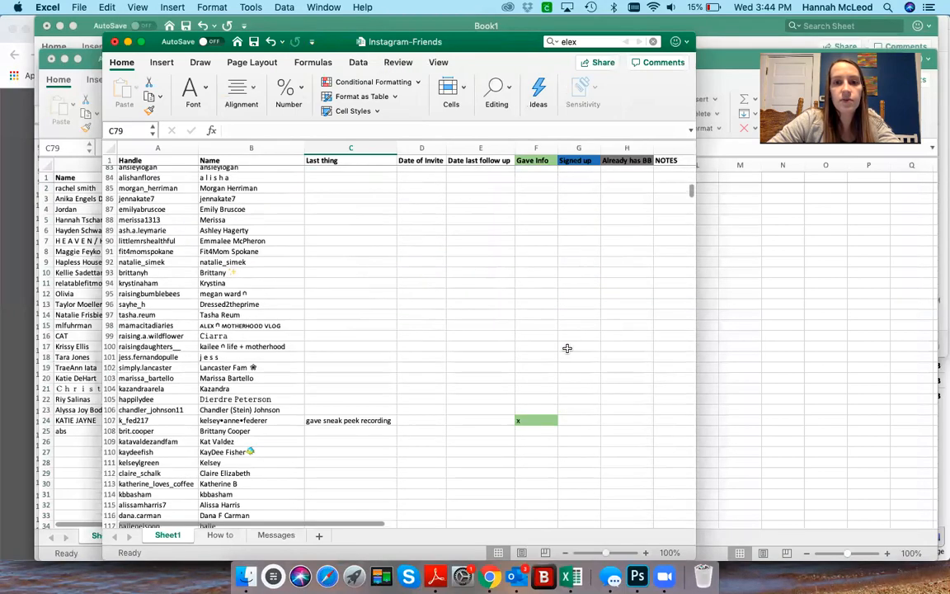
scroll(567, 349, "down", 20)
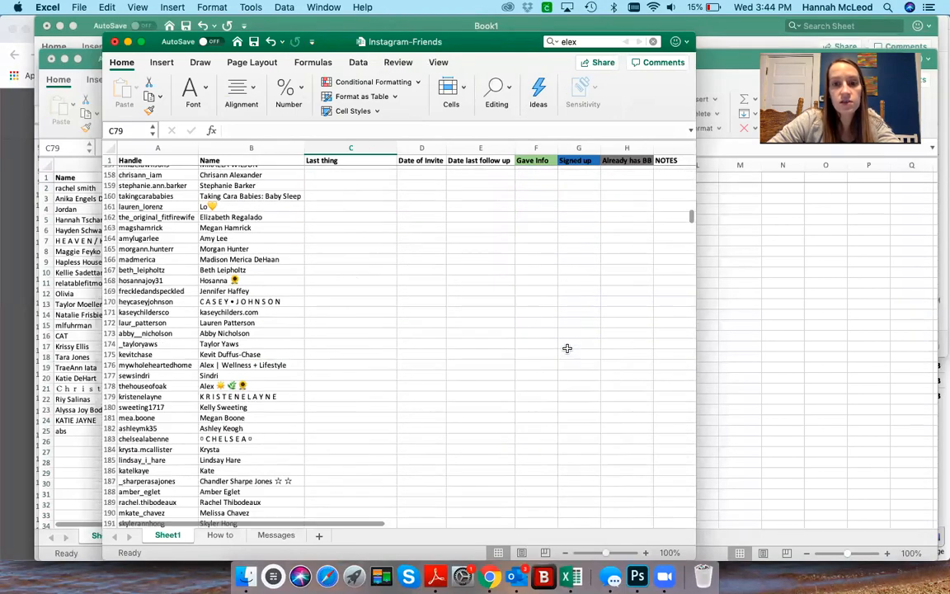
scroll(566, 349, "down", 7)
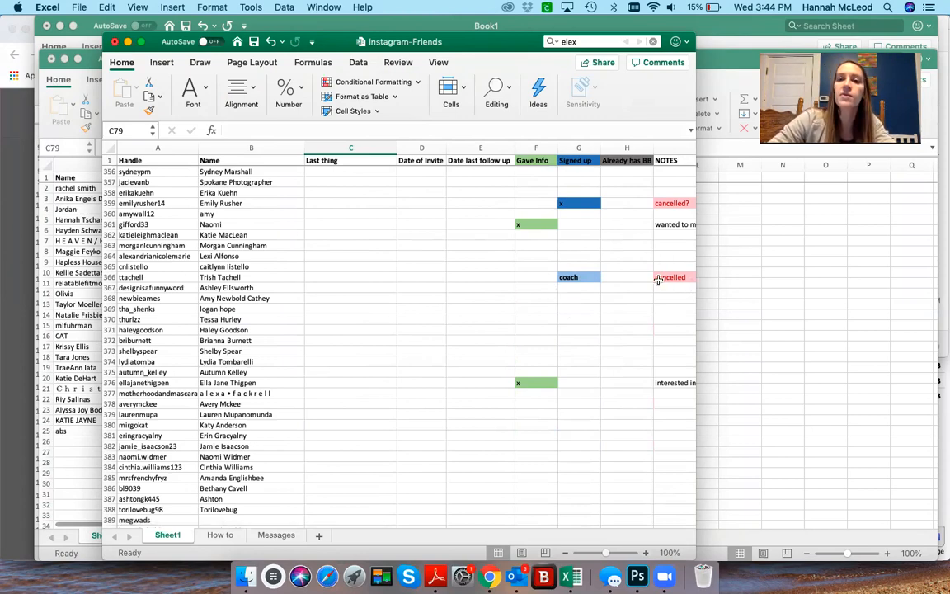
scroll(660, 279, "down", 2)
scroll(660, 279, "right", 2)
scroll(658, 279, "down", 15)
scroll(659, 280, "left", 2)
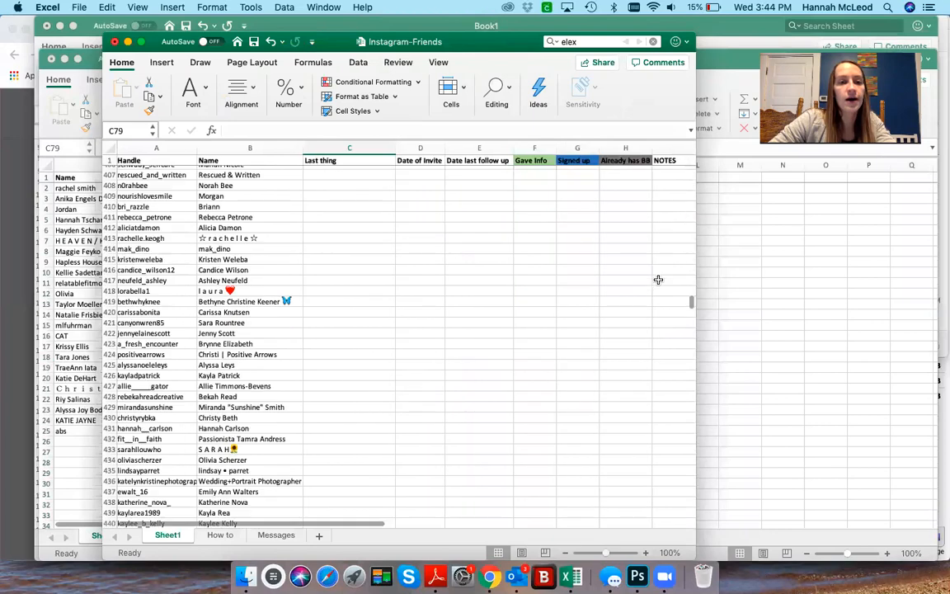
scroll(658, 280, "down", 16)
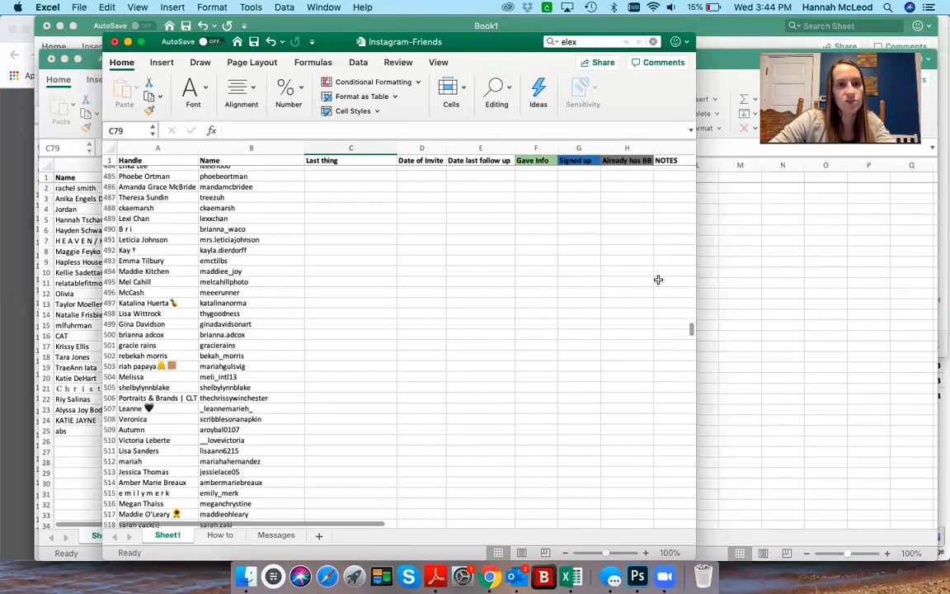
scroll(658, 279, "down", 5)
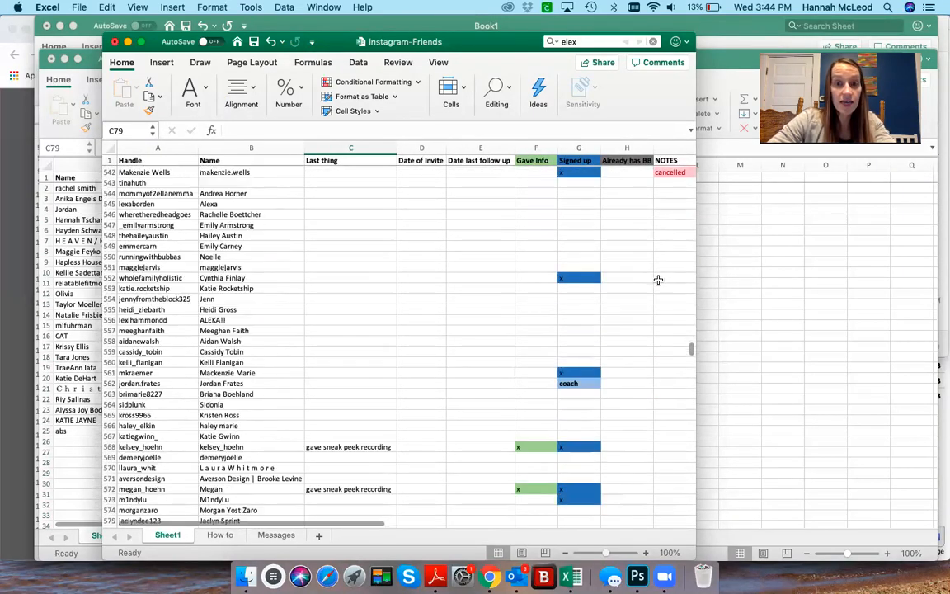
scroll(658, 280, "up", 9)
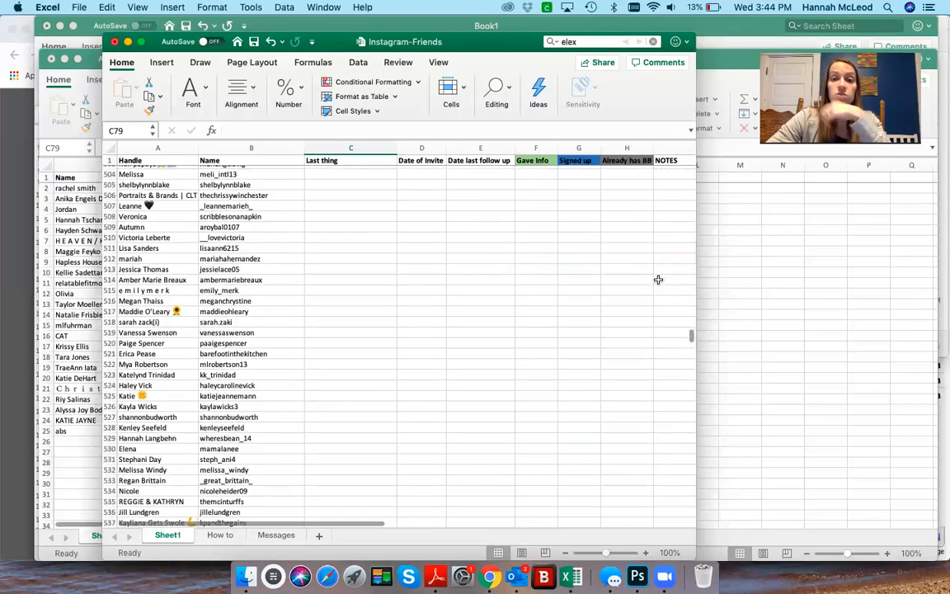